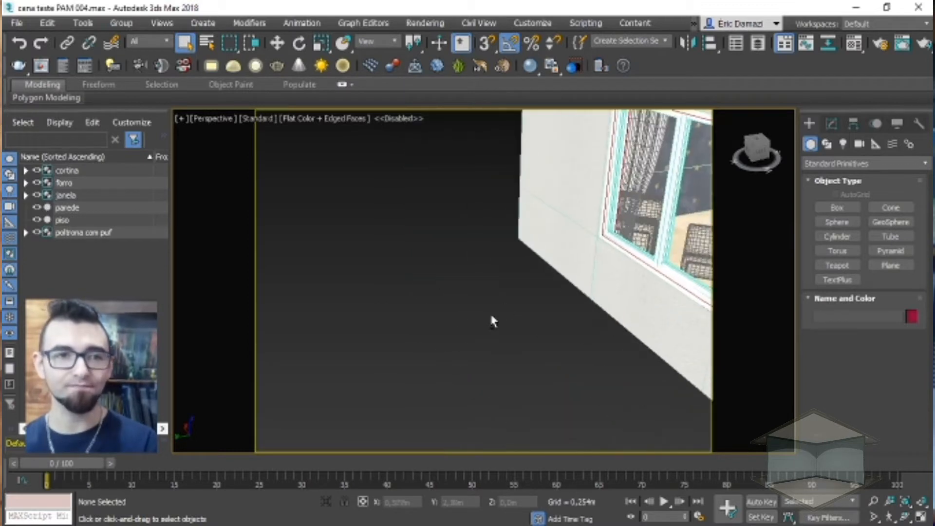
scroll(519, 313, up, 5)
middle_drag(522, 329, 444, 359)
scroll(444, 359, down, 5)
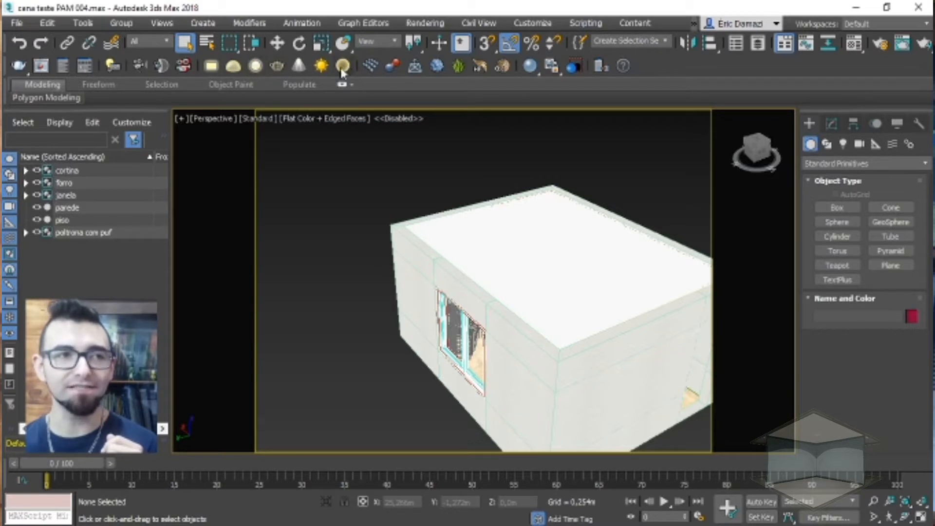
click(299, 66)
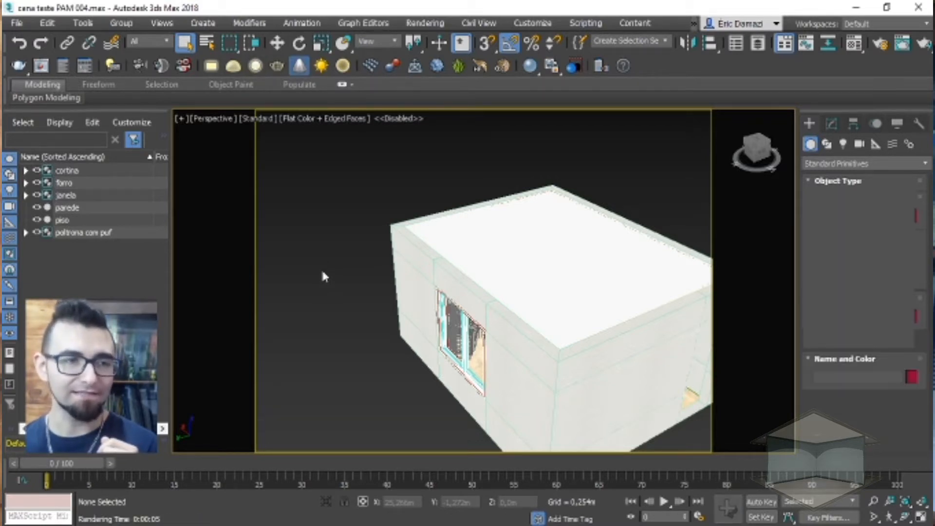
drag(284, 344, 309, 282)
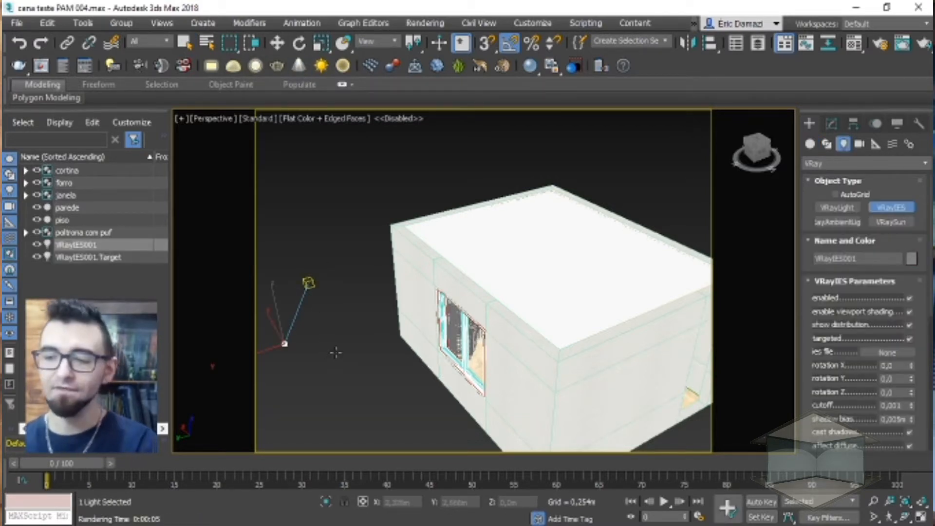
key(Delete)
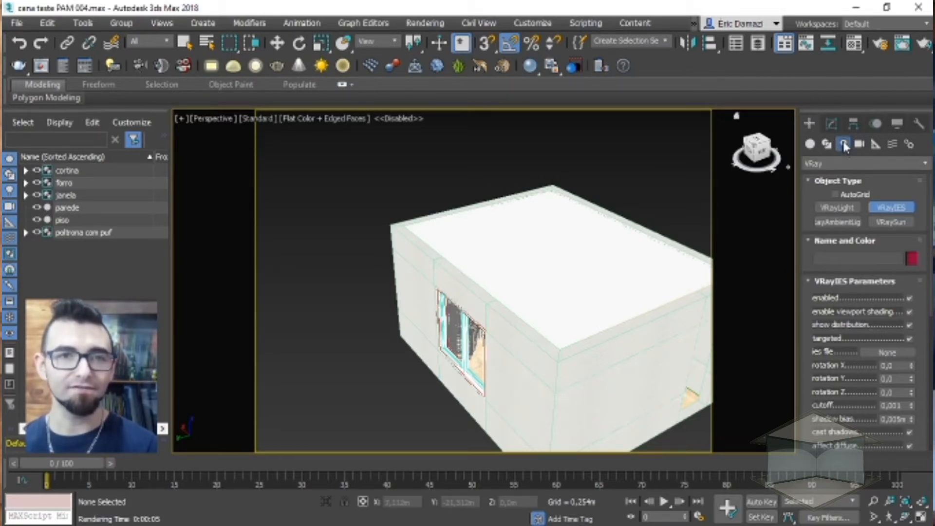
Step: Keep VRay as the light category and start the VRaySun tool
click(856, 162)
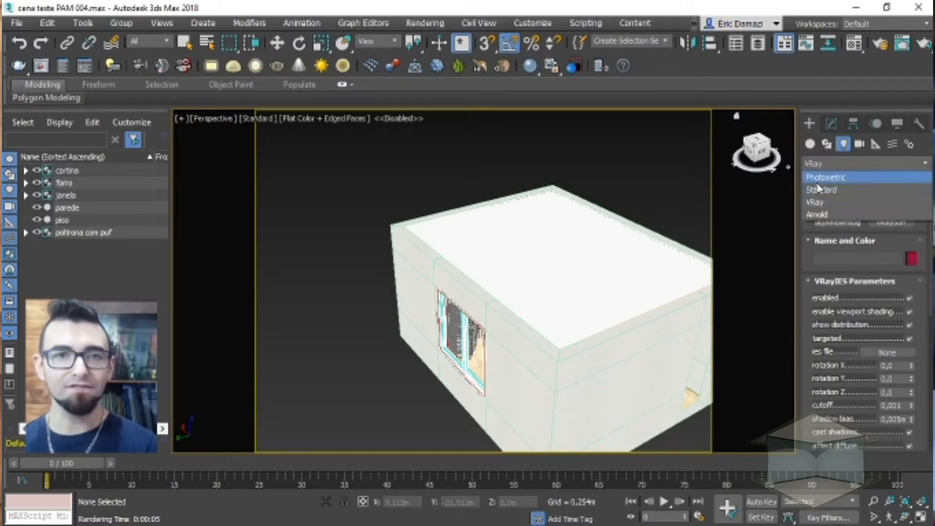
click(833, 163)
click(854, 162)
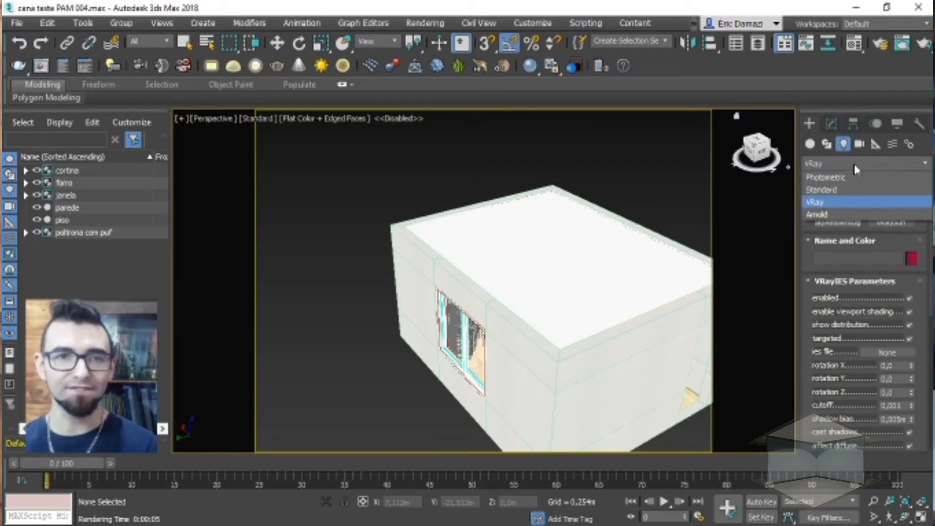
click(822, 202)
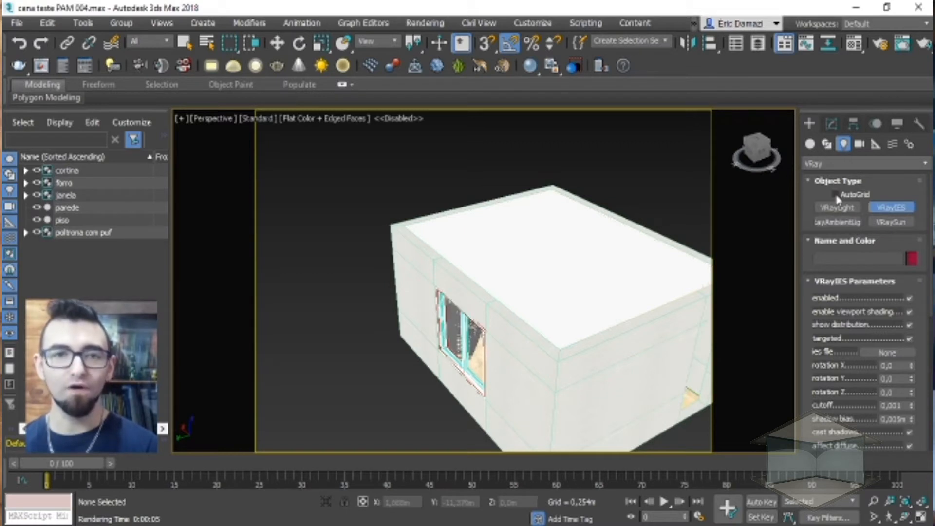
click(890, 225)
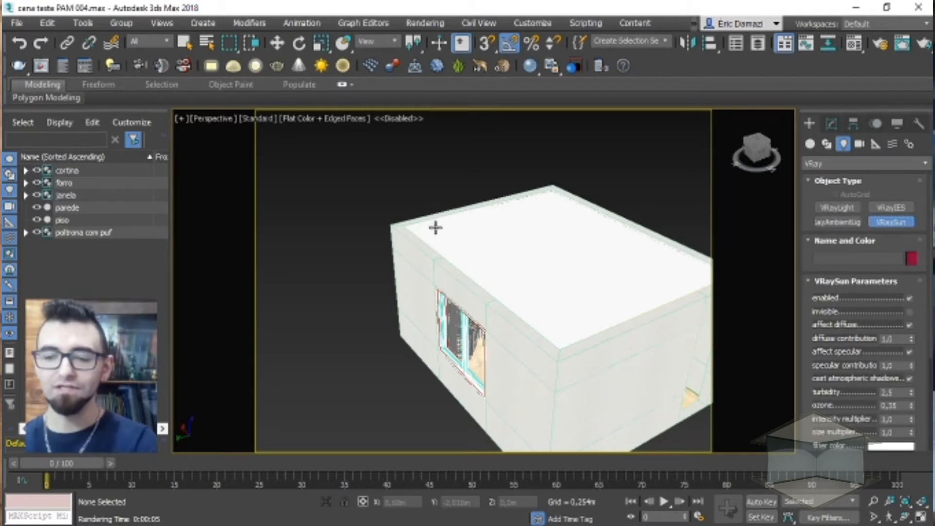
Step: Try a lighter grey with a value of 95 as the environment background color
key(8)
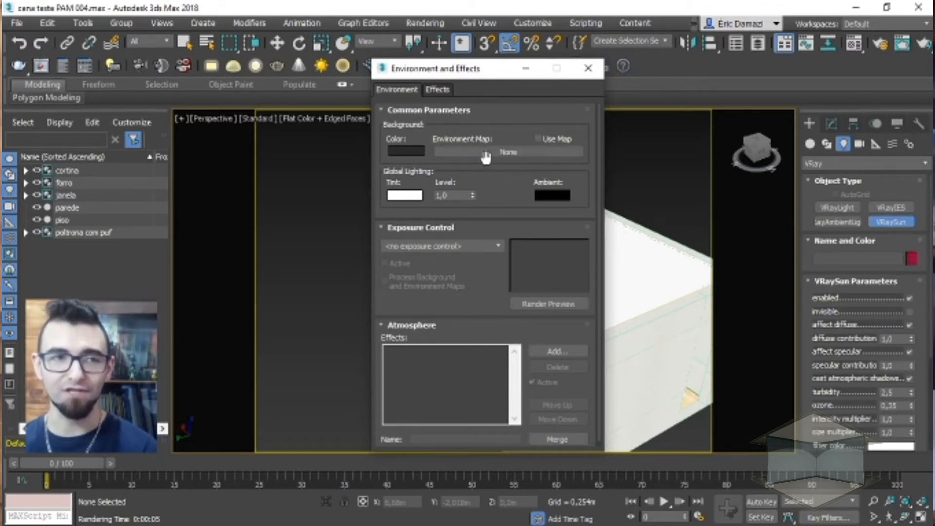
click(395, 153)
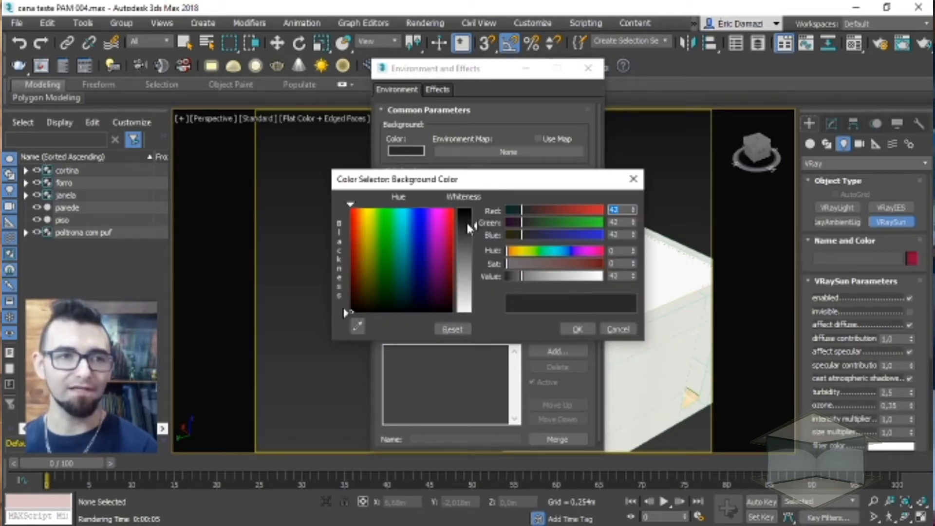
drag(466, 224, 464, 245)
click(613, 330)
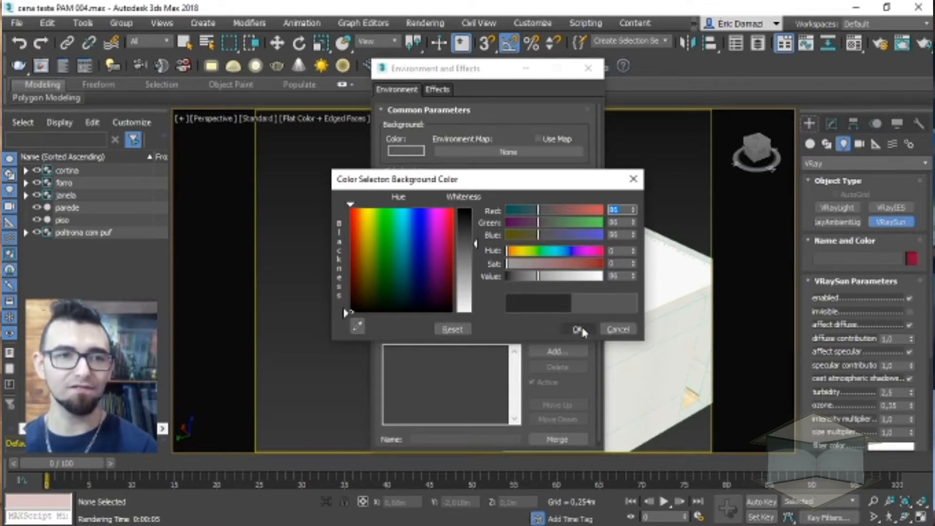
click(587, 68)
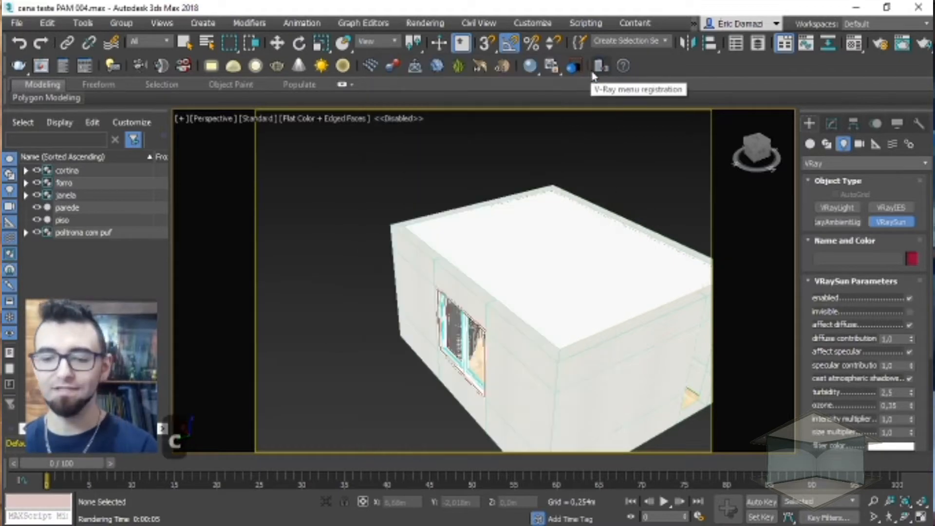
Step: Frame the armchair, ottoman and curtained window inside the room and create a physical camera from that view
key(c)
click(494, 324)
alt+middle_drag(595, 338, 586, 315)
scroll(586, 314, up, 10)
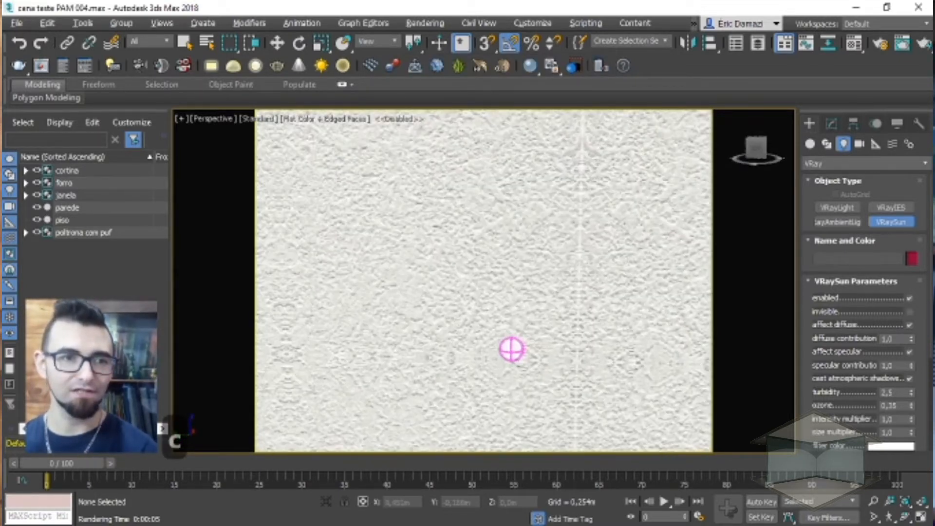
scroll(586, 314, down, 3)
scroll(586, 314, up, 2)
middle_drag(507, 288, 565, 274)
key(ctrl+c)
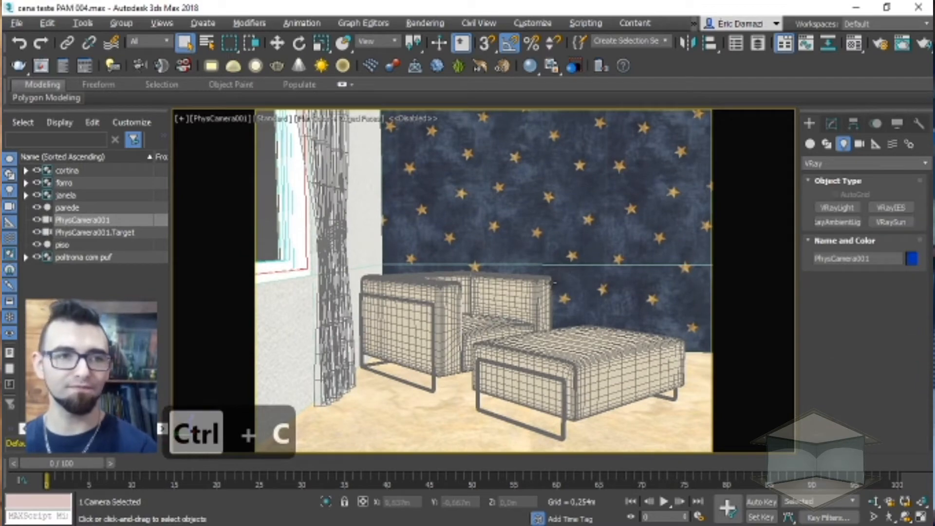
Step: Look at the room from outside in a free perspective view and return to the physical camera's view
key(p)
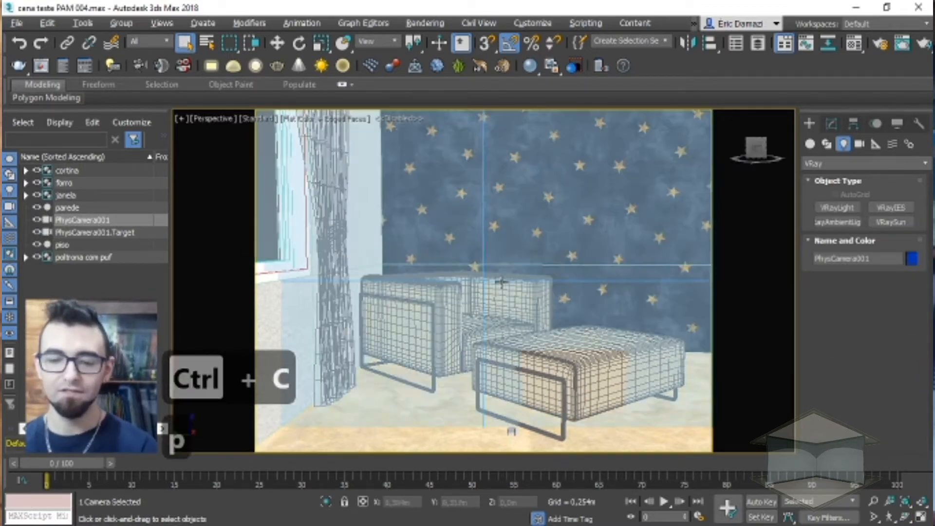
scroll(592, 290, up, 6)
scroll(593, 291, down, 6)
mouse_move(592, 290)
alt+middle_down()
mouse_move(569, 290)
mouse_move(628, 287)
mouse_move(592, 290)
alt+middle_up()
scroll(626, 327, down, 5)
alt+middle_drag(626, 328, 492, 324)
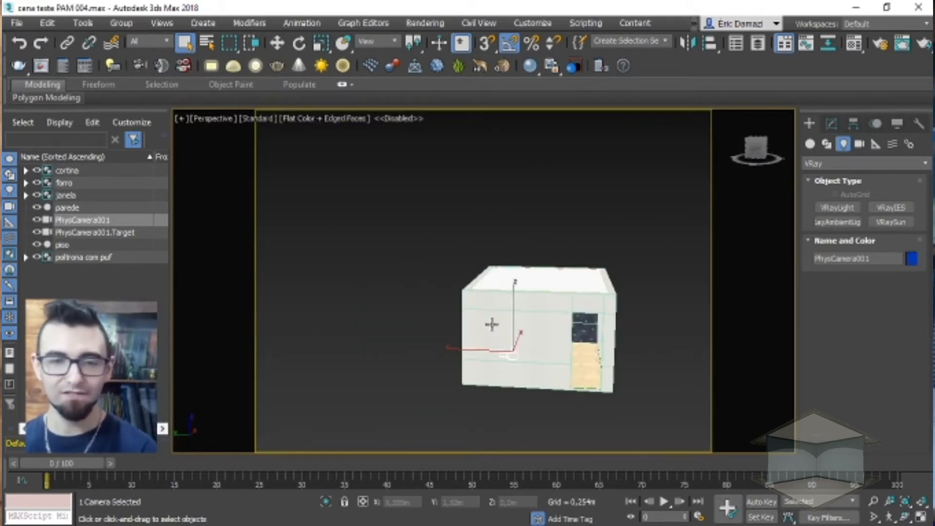
key(c)
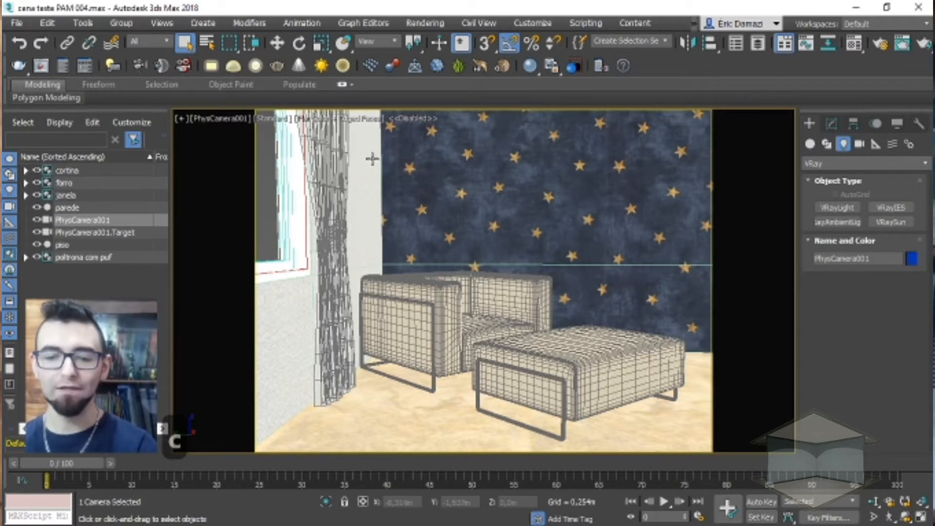
Step: Start a test render of the camera view, turn off the exposure correction, and cancel the render
key(shift+q)
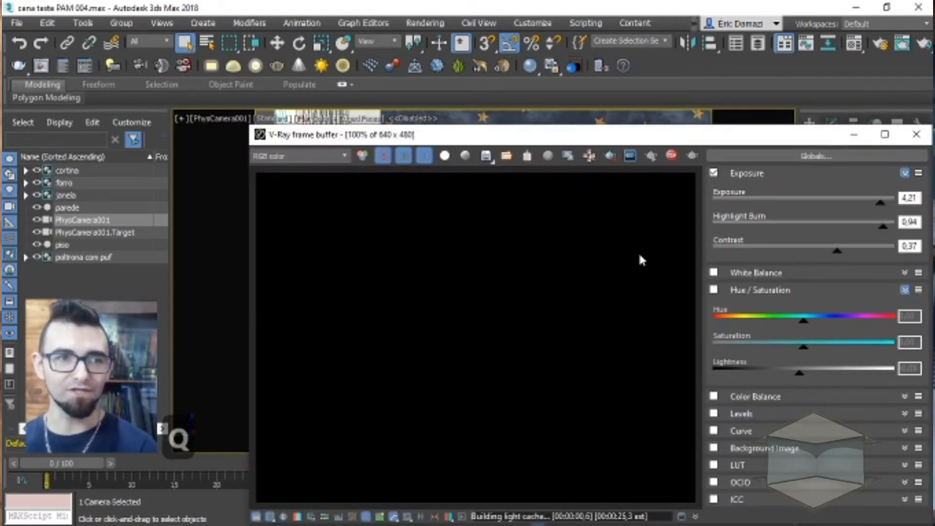
click(713, 173)
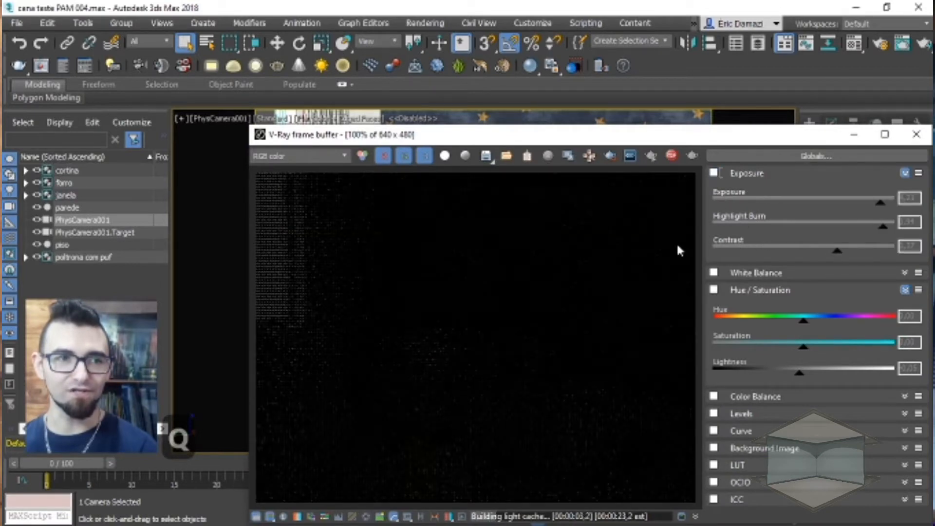
drag(754, 141, 604, 123)
click(774, 123)
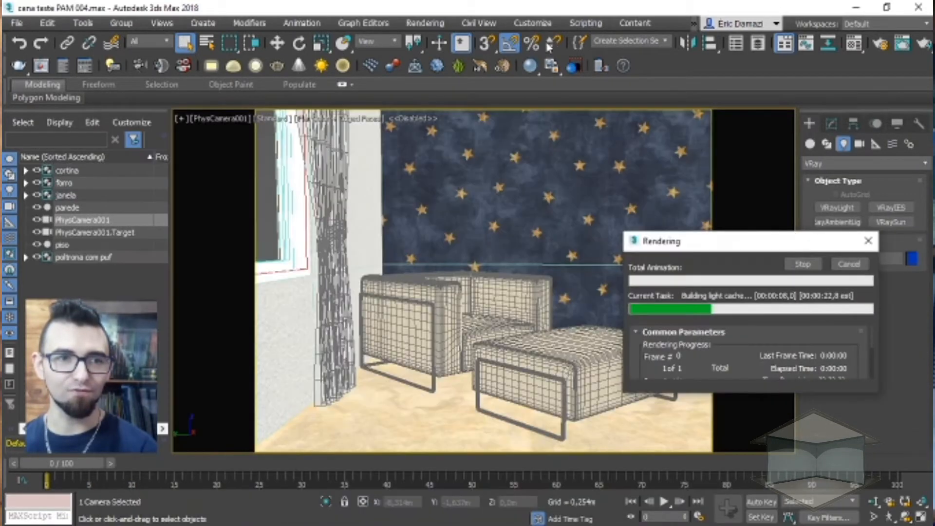
click(847, 264)
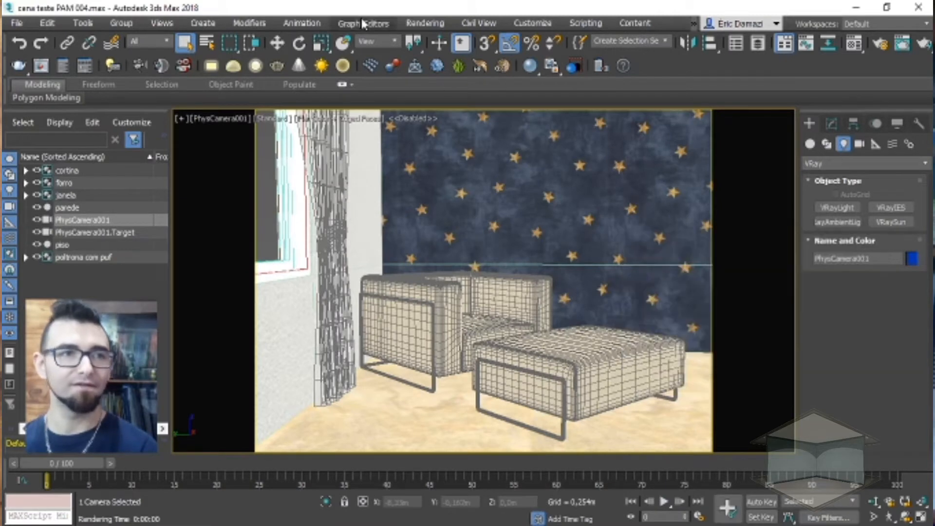
Step: Set the render output size to 320x240 and render the camera view
click(426, 24)
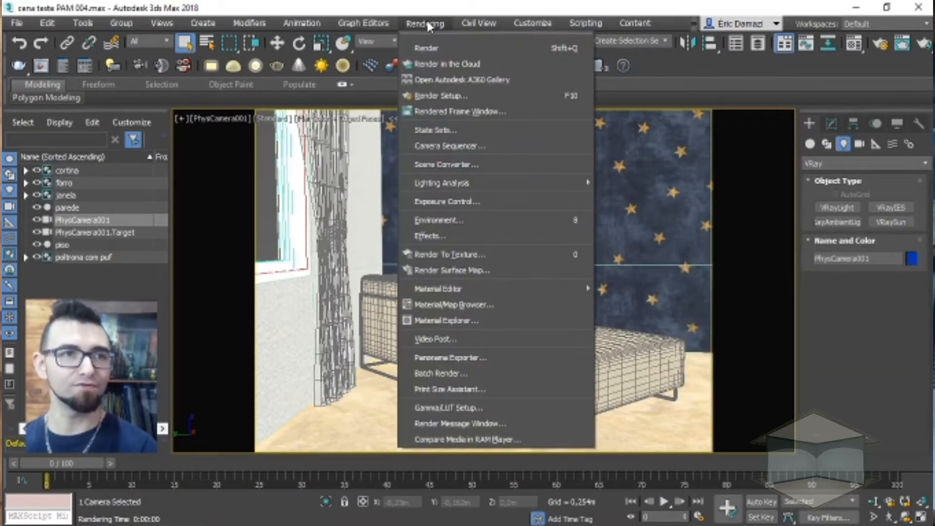
click(460, 93)
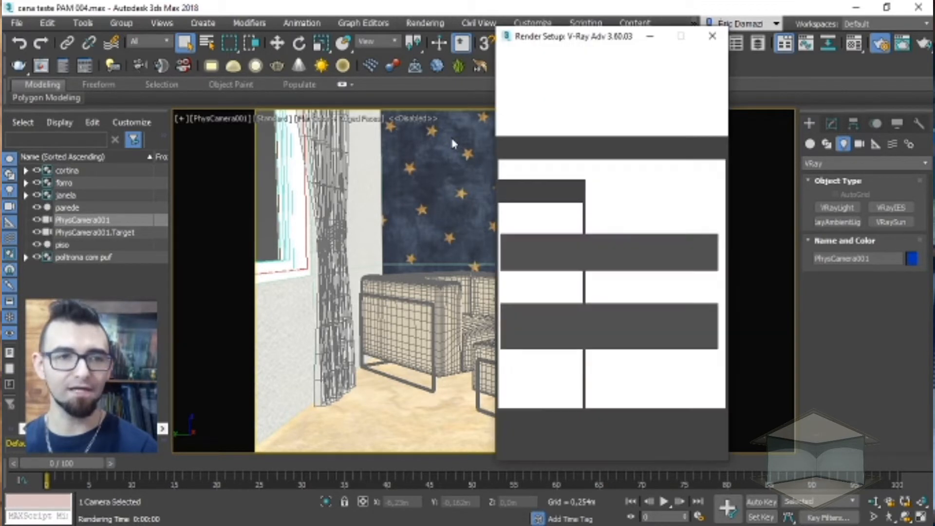
click(517, 149)
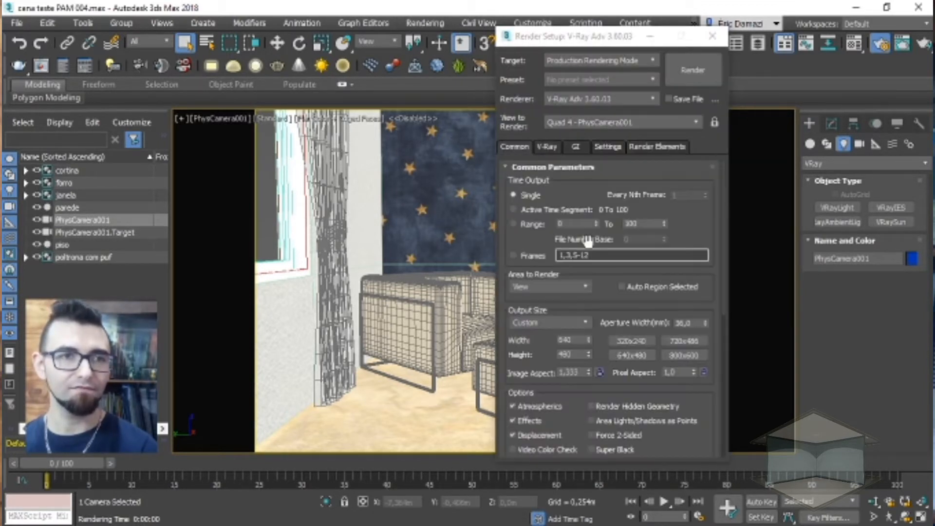
click(631, 340)
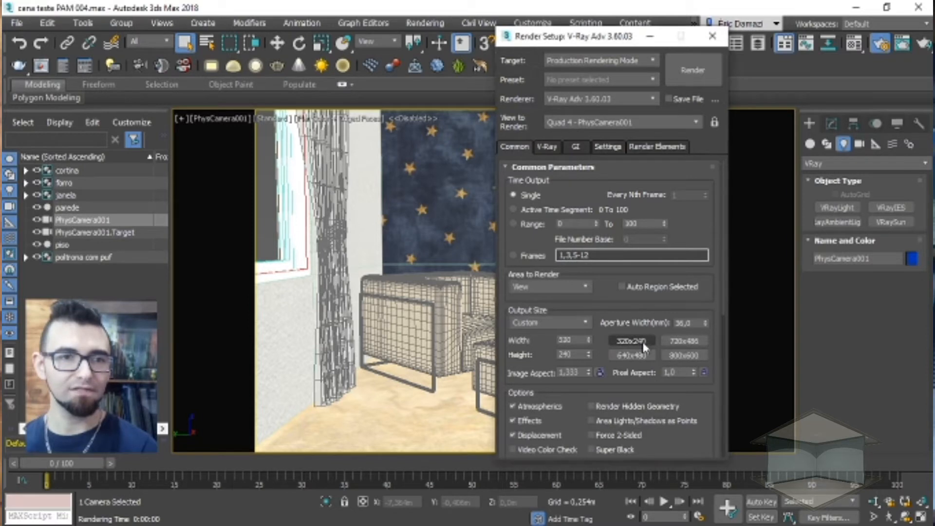
click(700, 70)
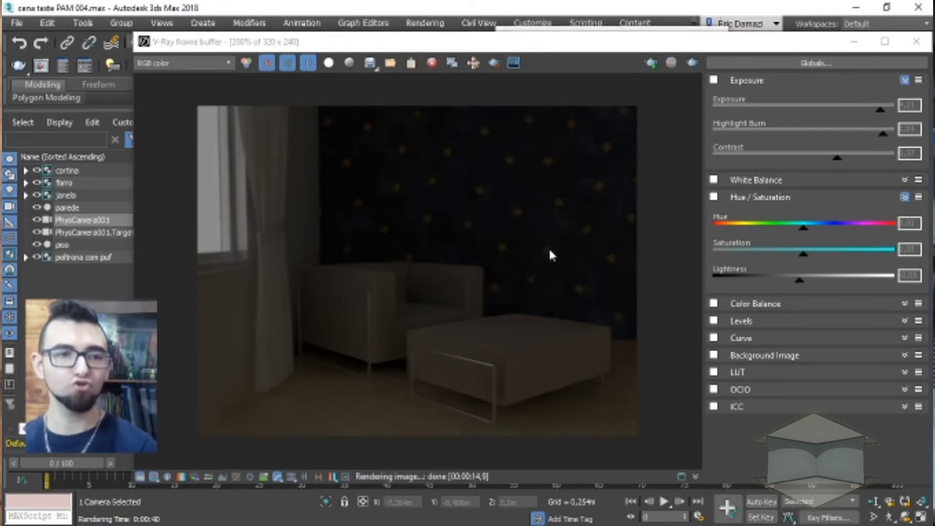
Step: Enable exposure correction on the rendered image with exposure about 2.77 and highlight burn about 0.79, and close the render windows
click(715, 81)
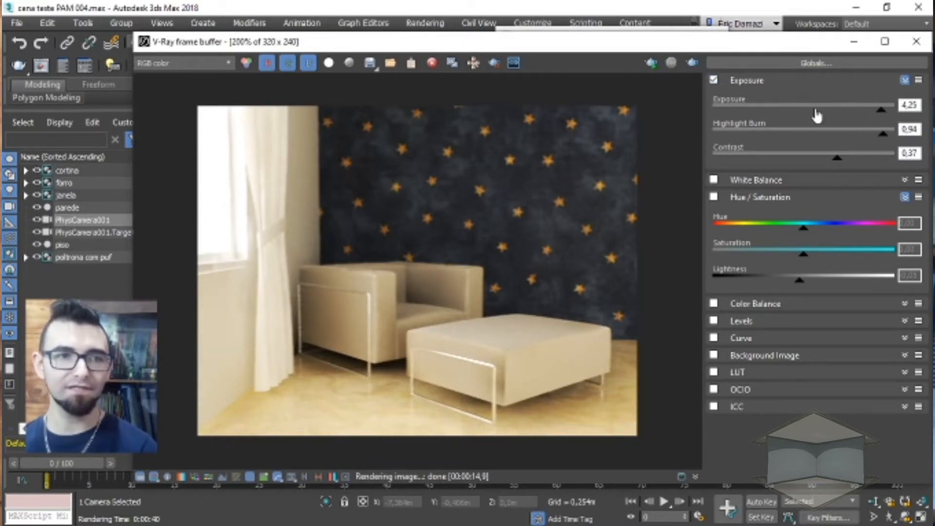
mouse_move(882, 116)
mouse_down()
mouse_move(825, 118)
mouse_move(865, 117)
mouse_move(858, 136)
mouse_move(845, 113)
mouse_move(838, 117)
mouse_move(856, 121)
mouse_up()
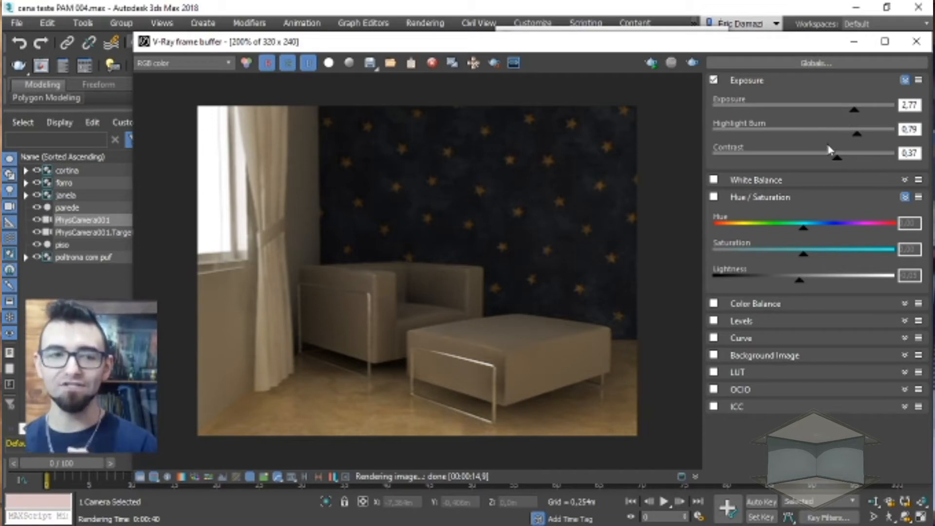
click(915, 44)
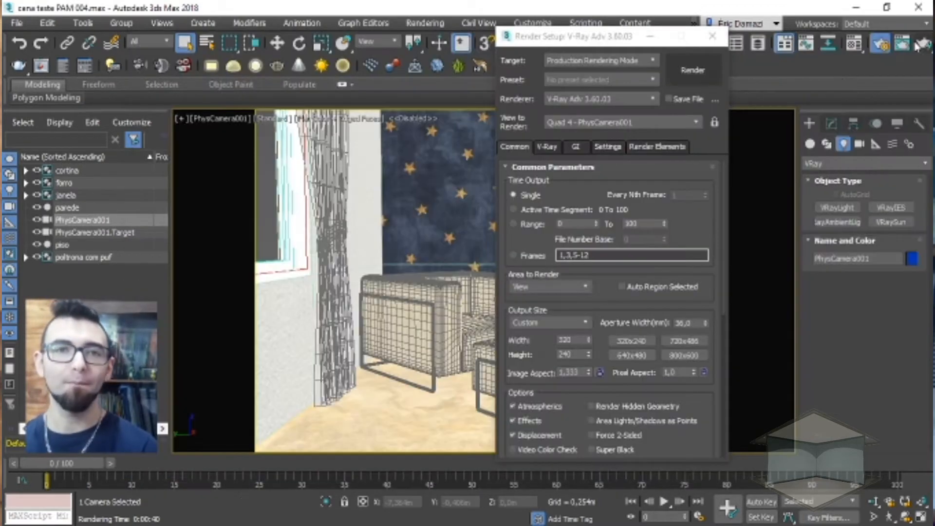
click(712, 38)
Step: Place a VRaySun outside the window side of the house, aimed across the room, and accept the VRaySky environment map
key(p)
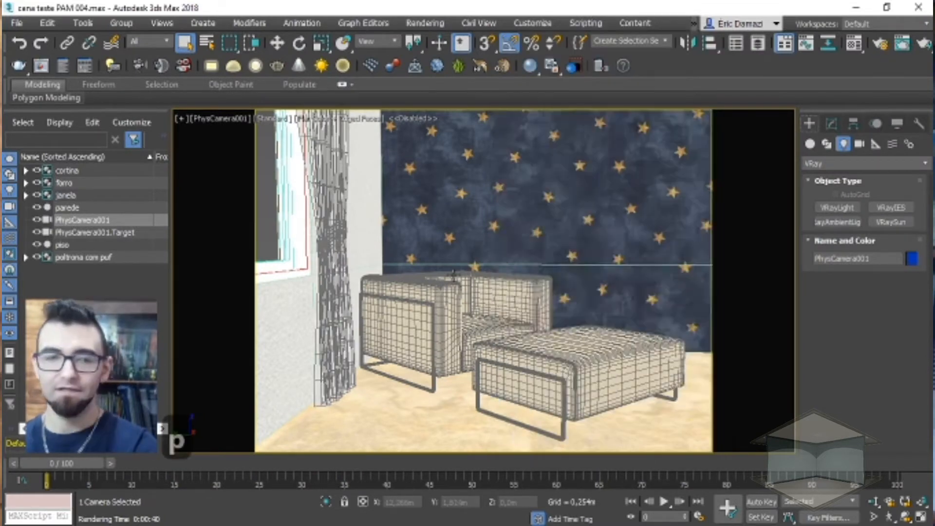
alt+middle_drag(412, 284, 738, 271)
scroll(425, 359, down, 3)
middle_drag(427, 351, 430, 349)
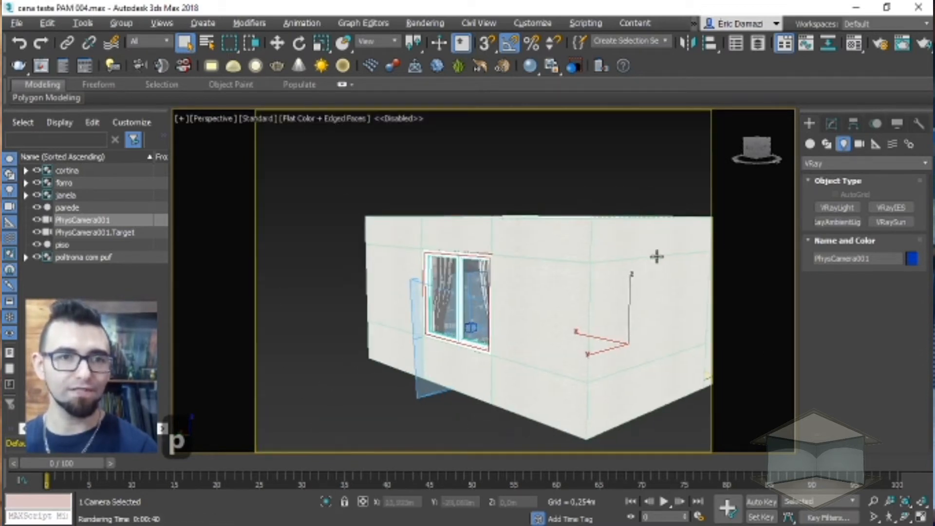
mouse_move(621, 247)
alt+middle_down()
mouse_move(569, 258)
mouse_move(636, 256)
alt+middle_up()
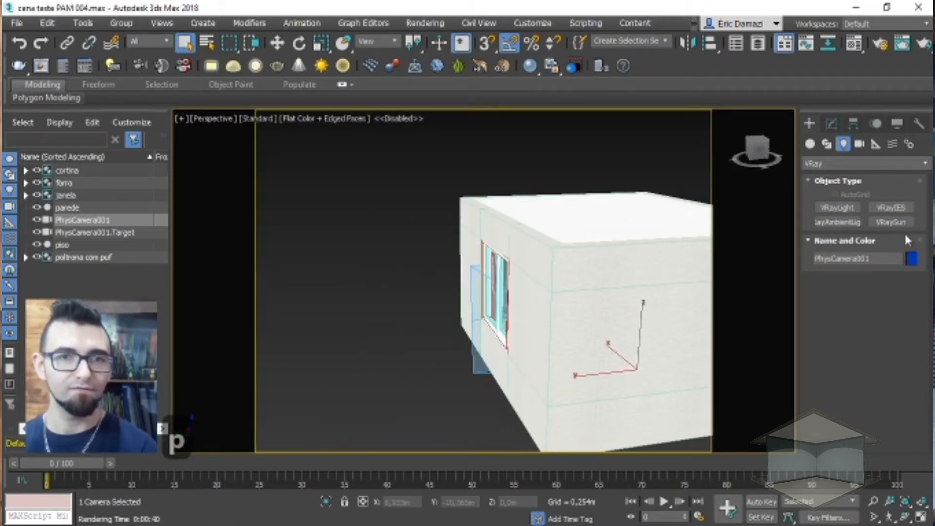
click(891, 222)
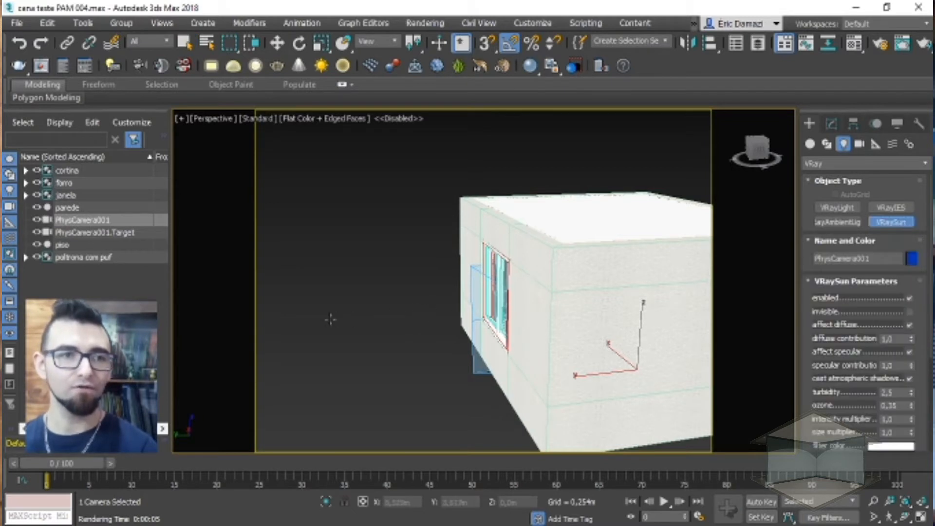
drag(299, 323, 775, 322)
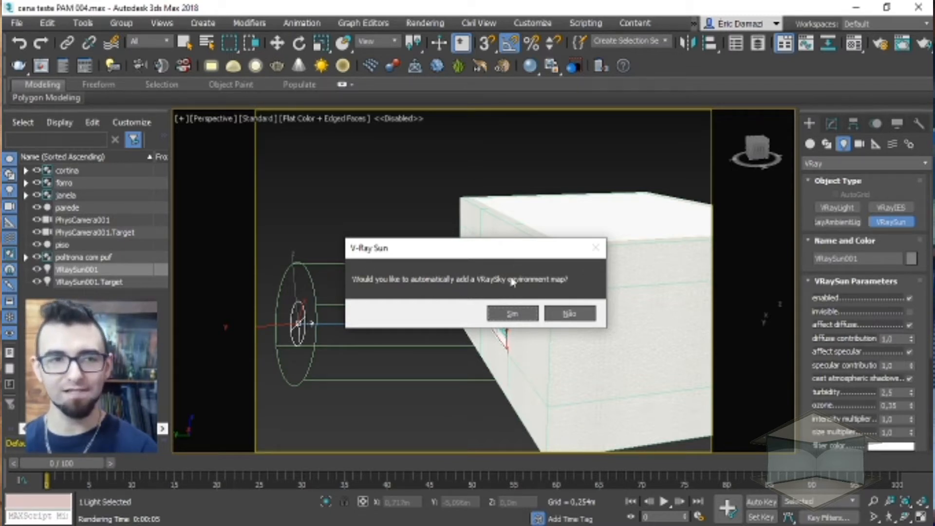
click(512, 314)
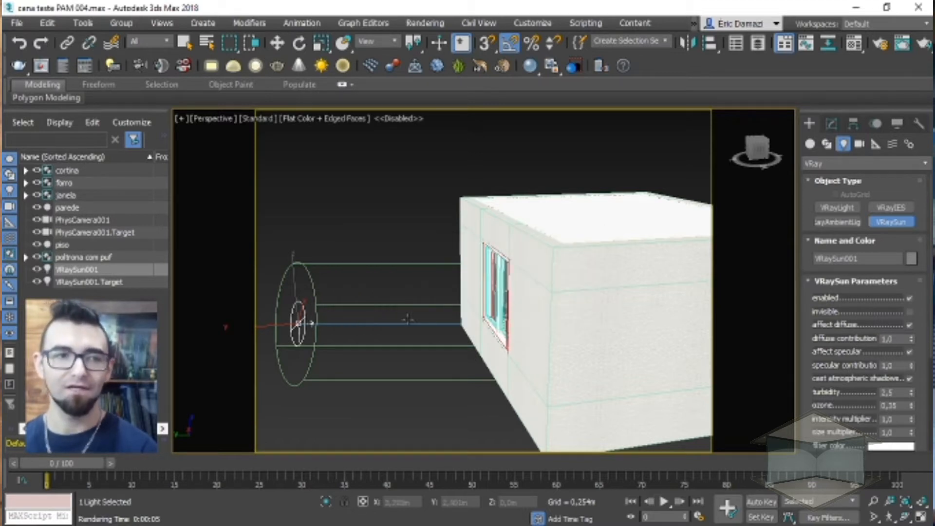
Step: Check the environment settings for the VRaySky map and close the window
key(m)
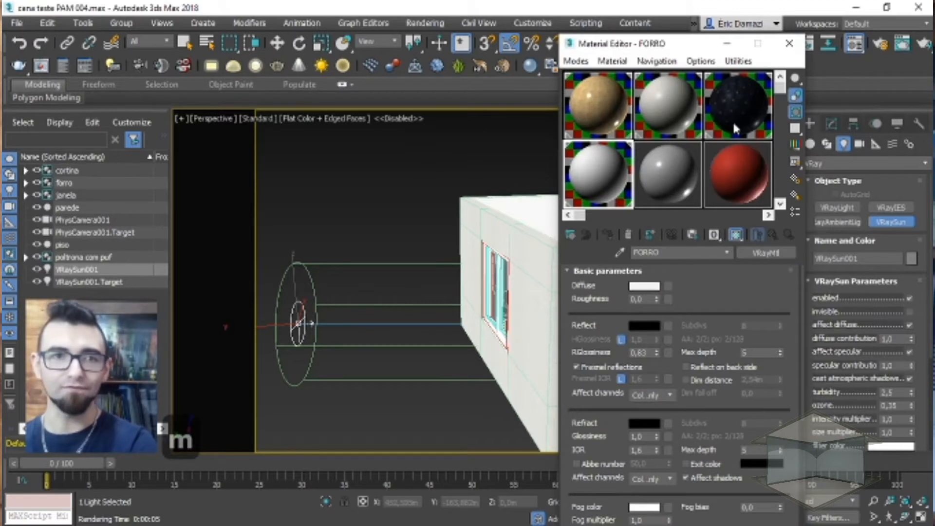
click(789, 43)
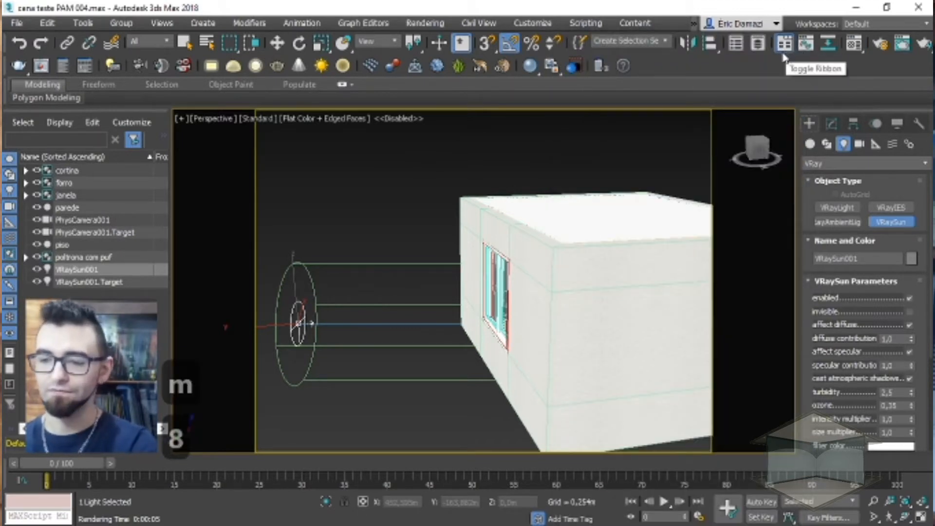
key(8)
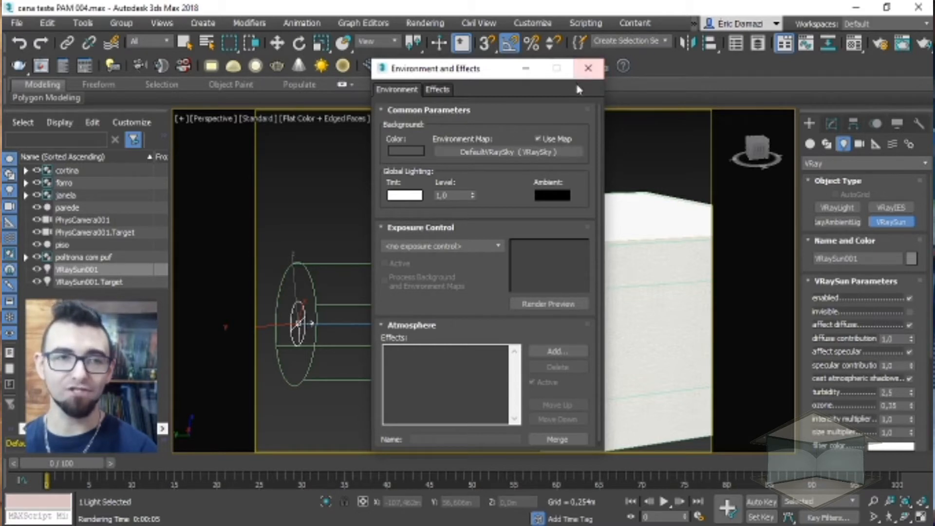
click(588, 68)
Step: Render the exterior perspective view of the house using the V-Ray quick settings
alt+middle_drag(511, 270, 476, 277)
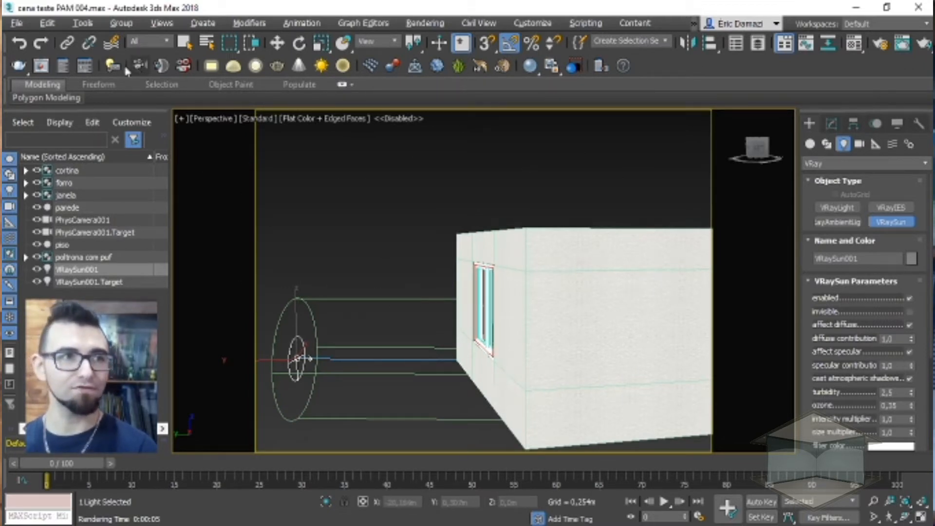
click(85, 68)
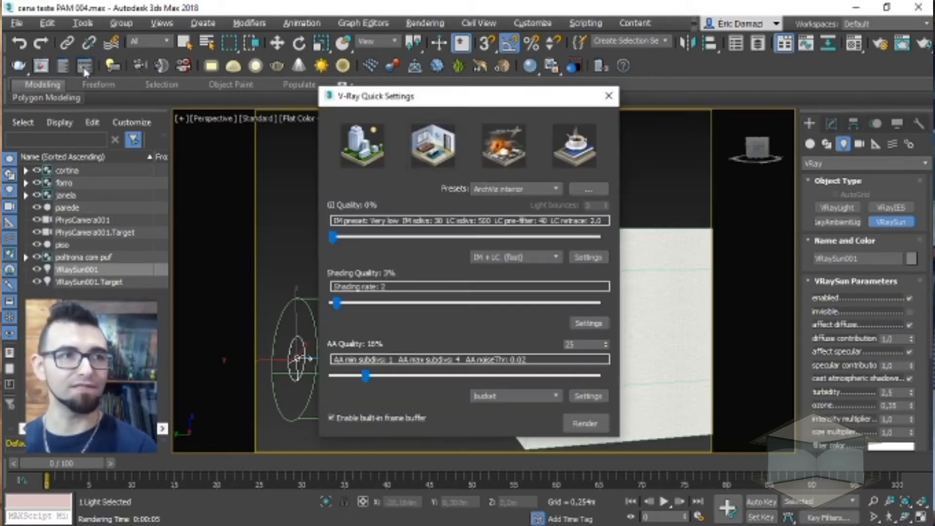
click(363, 146)
click(576, 423)
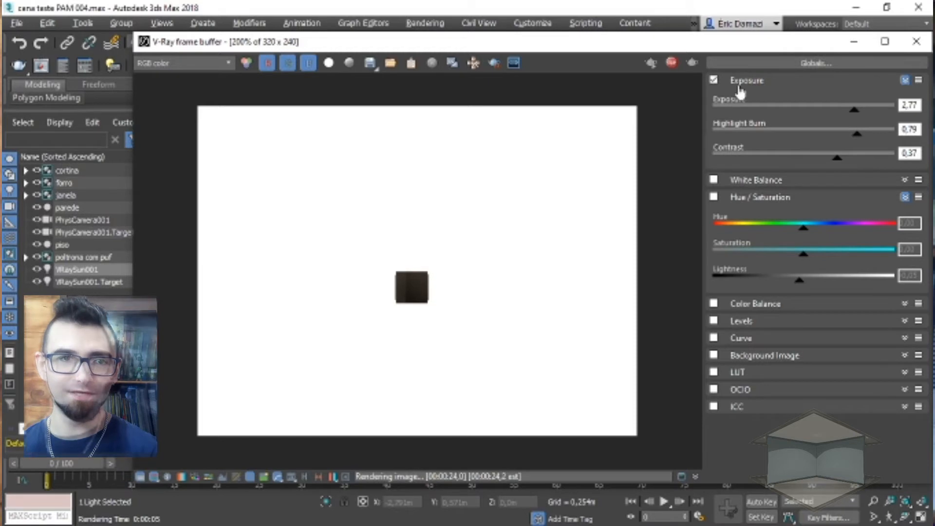
Step: Compare the render with and without exposure correction, set the exposure to about -3.38, and close the render windows
click(713, 81)
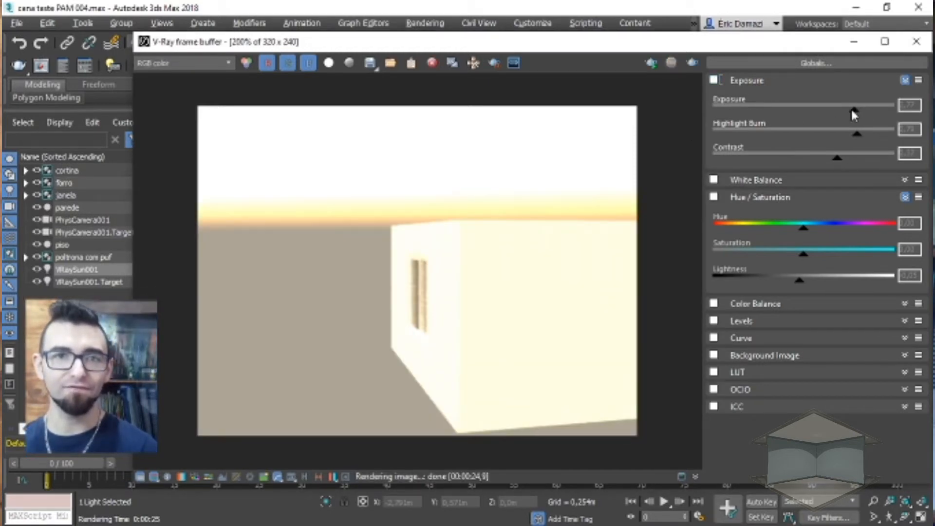
click(714, 81)
drag(852, 111, 733, 117)
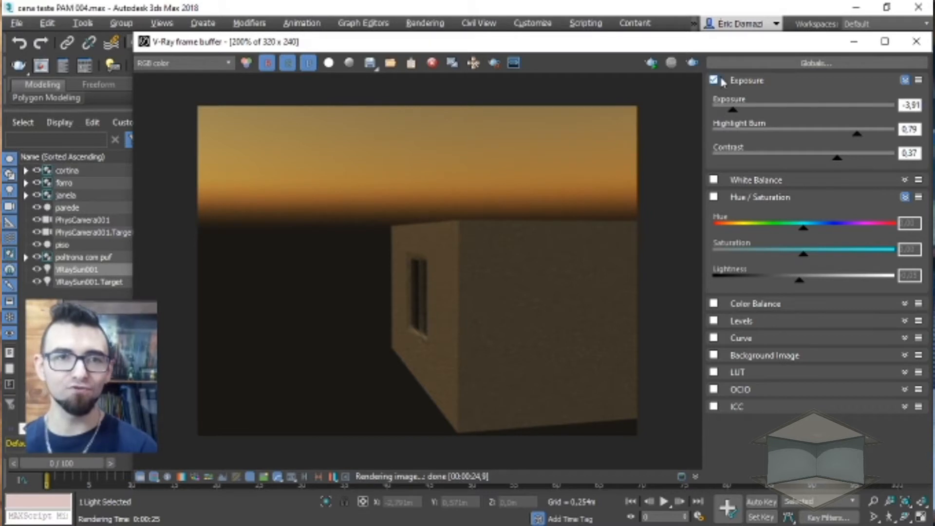
mouse_move(732, 109)
mouse_down()
mouse_move(766, 116)
mouse_move(743, 118)
mouse_up()
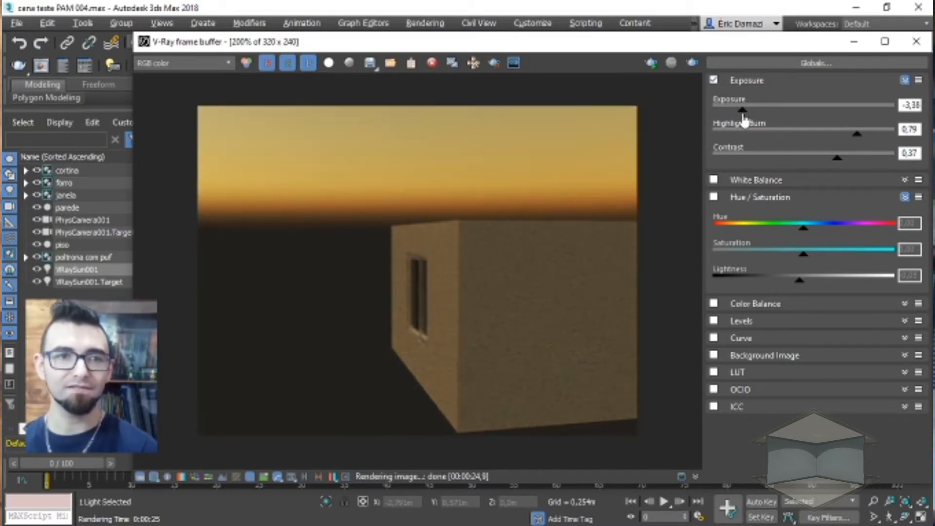
click(916, 41)
click(605, 104)
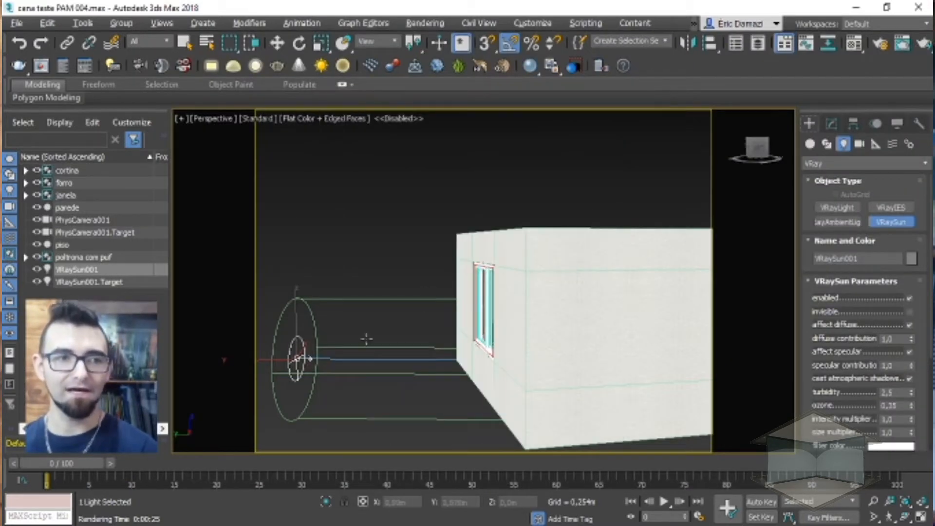
Step: Raise the VRaySun to a height of about 2.26 m, test render the perspective view, and close the render window
middle_drag(345, 357, 365, 358)
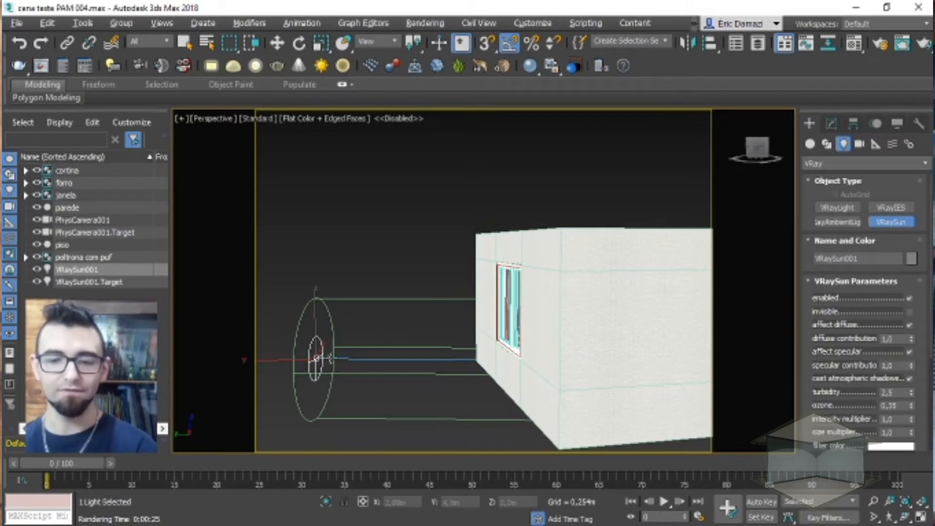
key(w)
drag(327, 333, 325, 221)
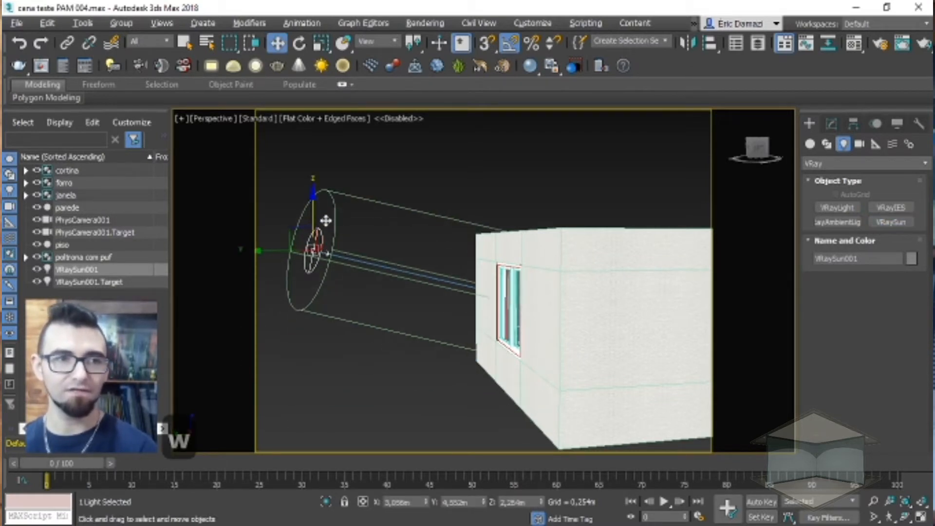
key(shift+q)
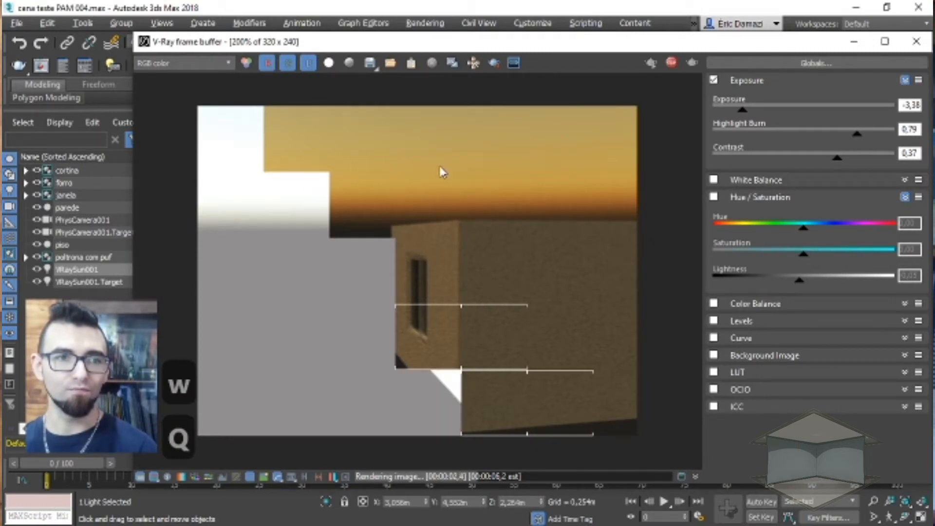
click(917, 41)
click(849, 263)
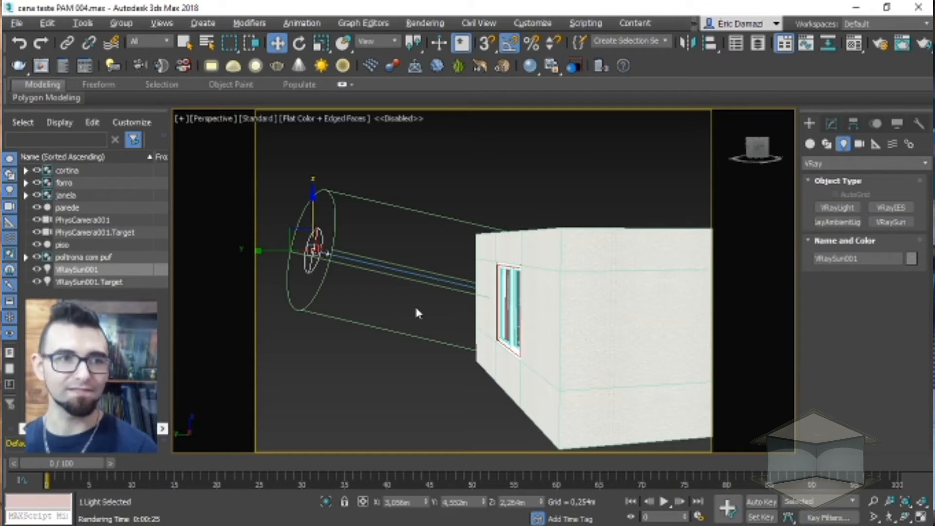
Step: Move the VRaySun along the X axis to about -3.15 m, past the window side of the house
alt+middle_drag(329, 267, 431, 266)
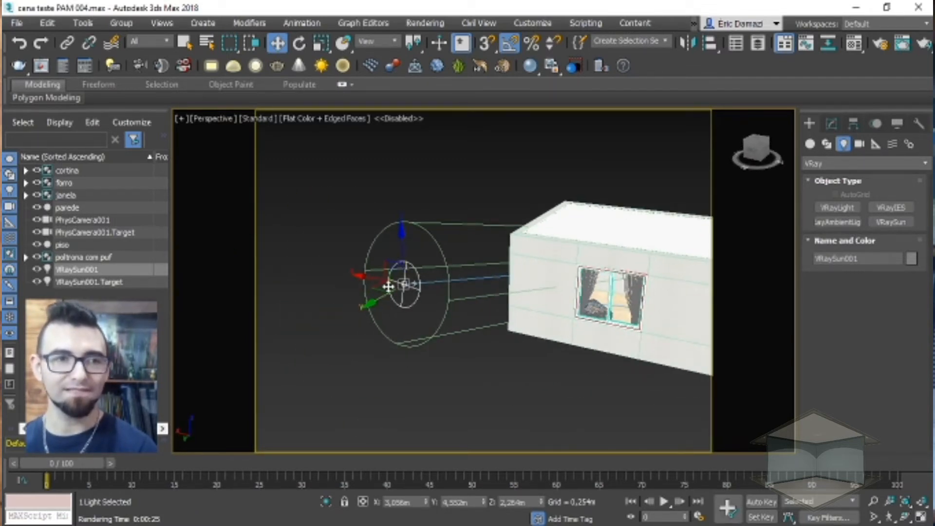
drag(358, 278, 699, 364)
alt+middle_drag(621, 336, 414, 331)
middle_drag(624, 317, 487, 316)
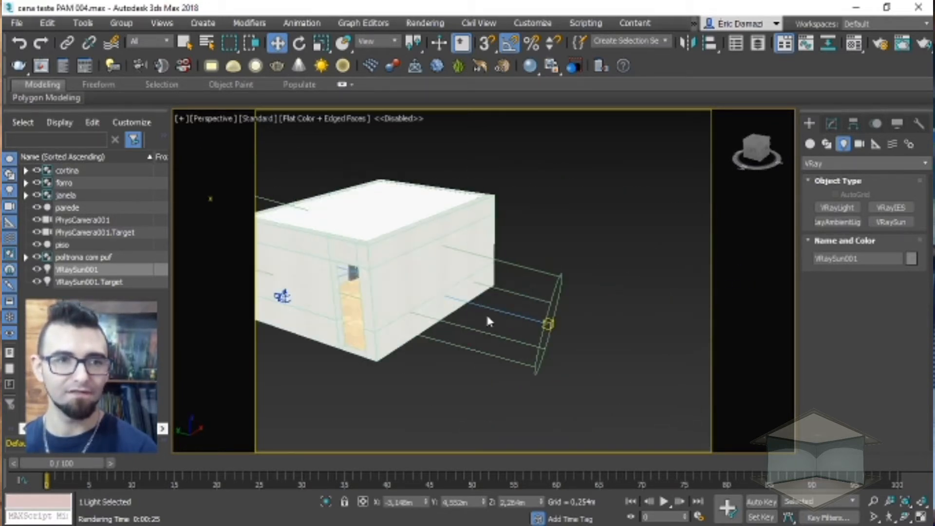
Step: Move the VRaySun target along the X axis to about 3.42 m so the sun ray crosses the room diagonally
click(548, 324)
mouse_move(549, 323)
alt+middle_down()
mouse_move(511, 334)
mouse_move(548, 322)
alt+middle_up()
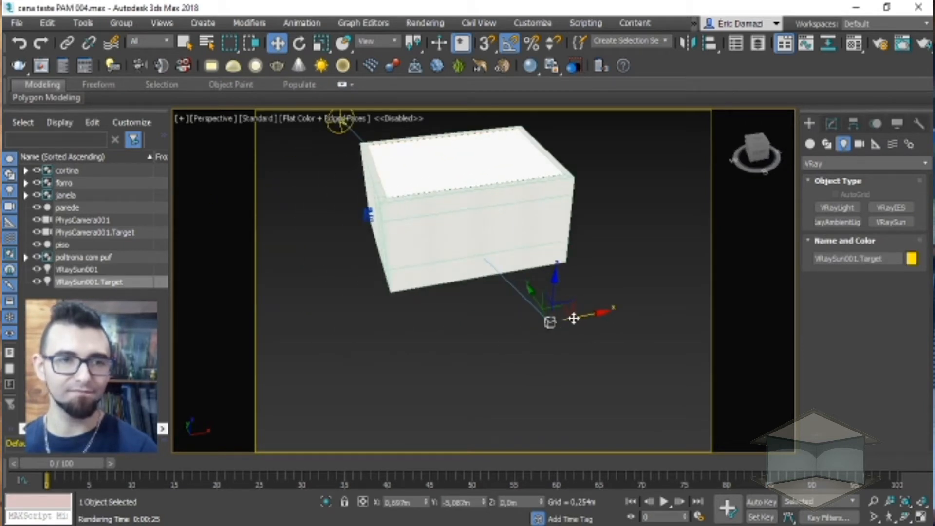
drag(627, 301, 680, 269)
alt+middle_drag(337, 221, 421, 160)
scroll(434, 265, down, 4)
alt+middle_drag(480, 331, 501, 297)
scroll(514, 290, up, 5)
Step: Render the physical camera view and close the frame buffer and the V-Ray quick settings
key(c)
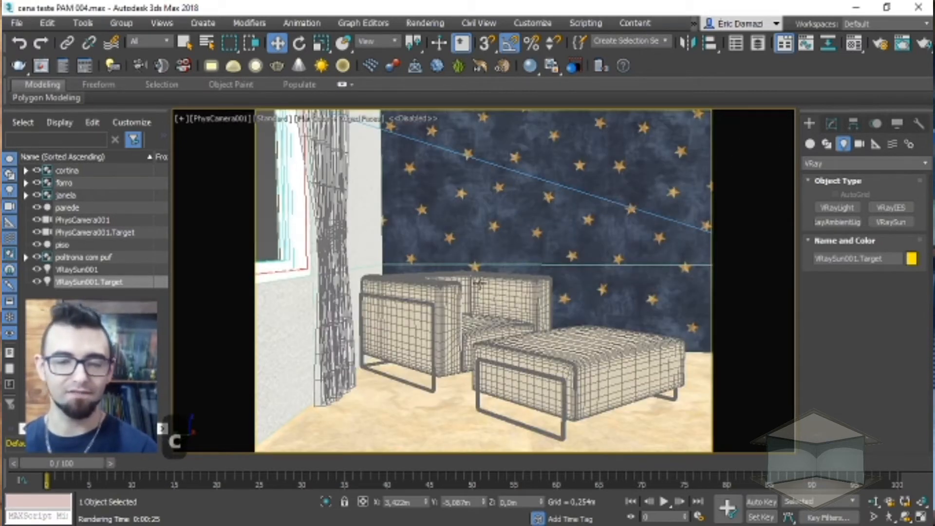
key(shift+q)
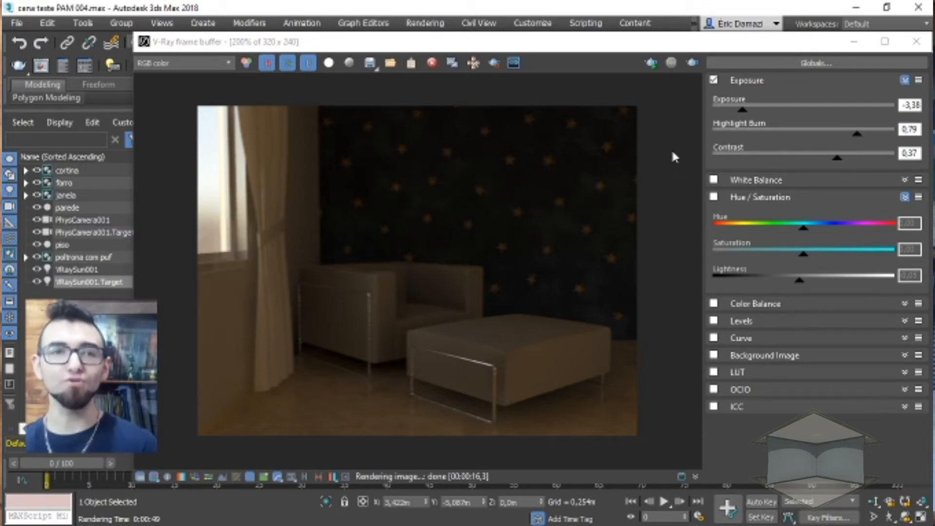
click(915, 42)
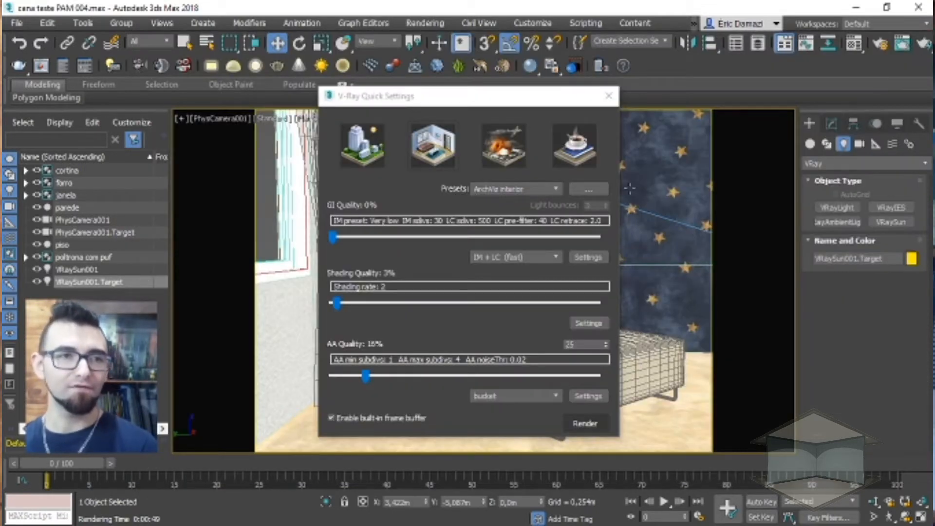
click(603, 94)
Step: Copy the FORRO material to the next sample slot and rename the copy vidro
key(m)
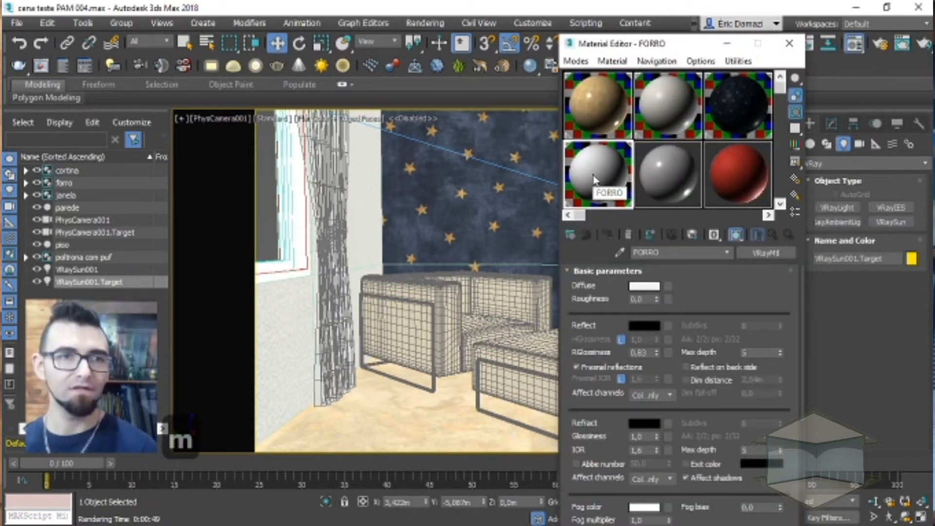
click(685, 190)
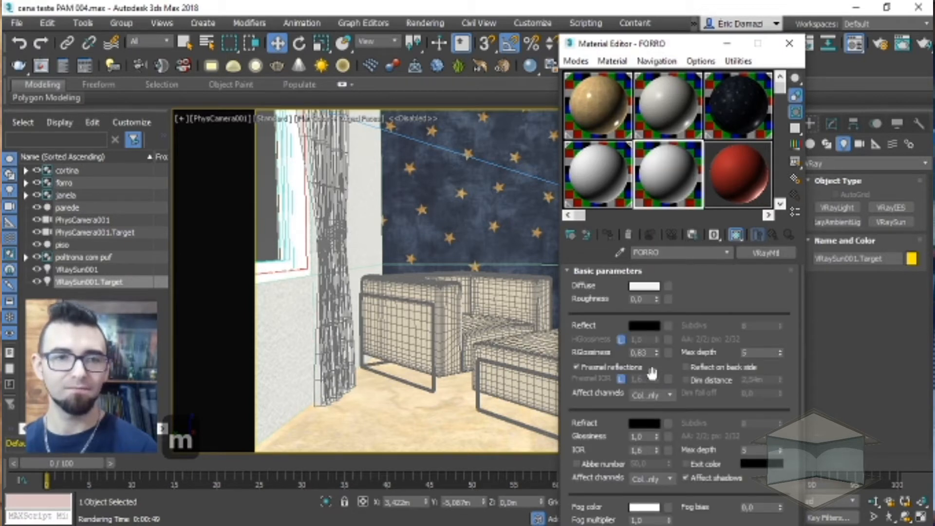
double_click(641, 253)
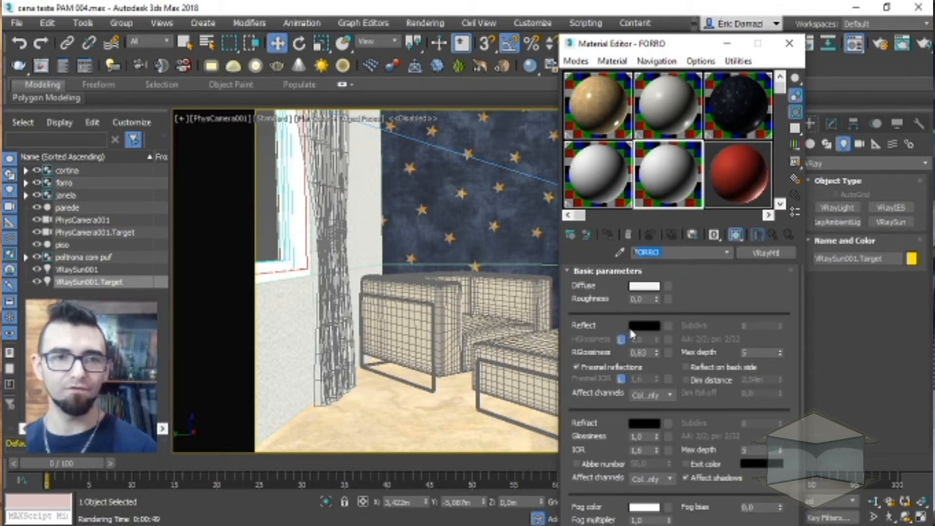
text(vidro)
key(Return)
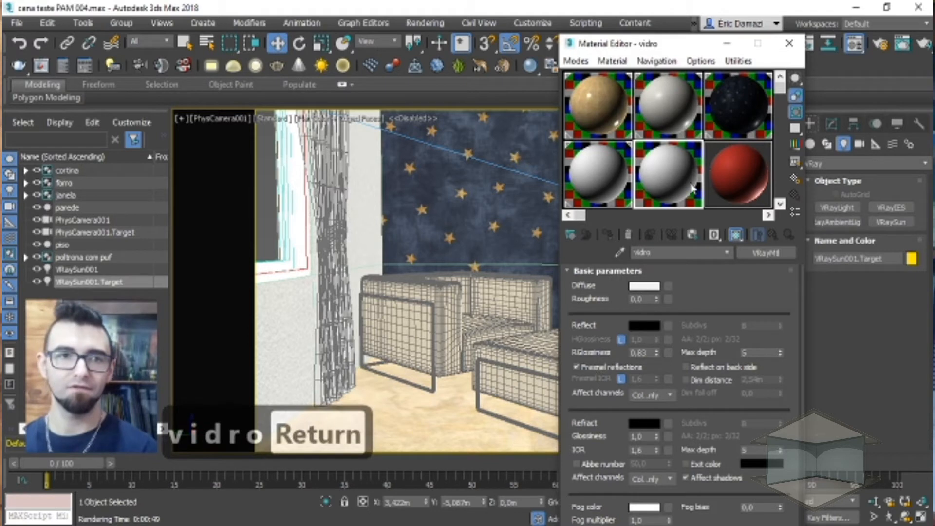
Step: Set the vidro material's refraction color to pure white (255, 255, 255)
click(643, 422)
drag(658, 247, 658, 336)
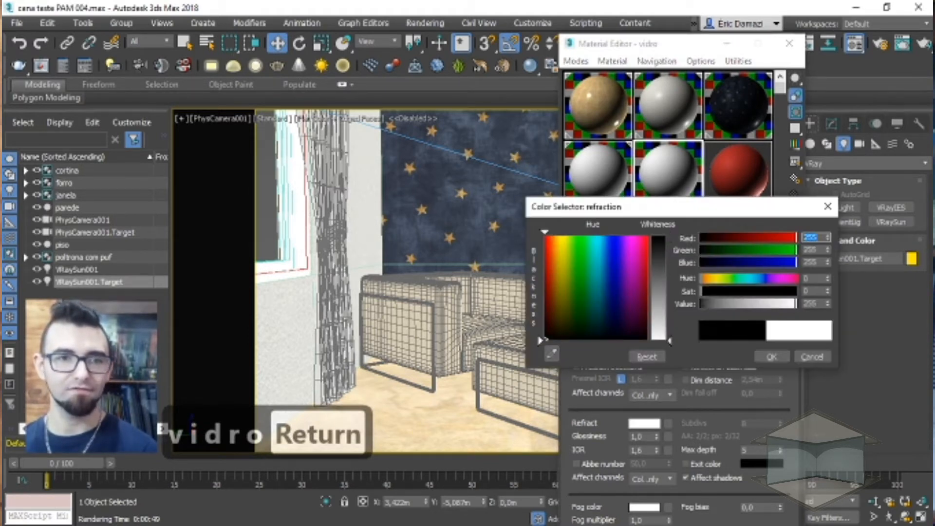
click(779, 354)
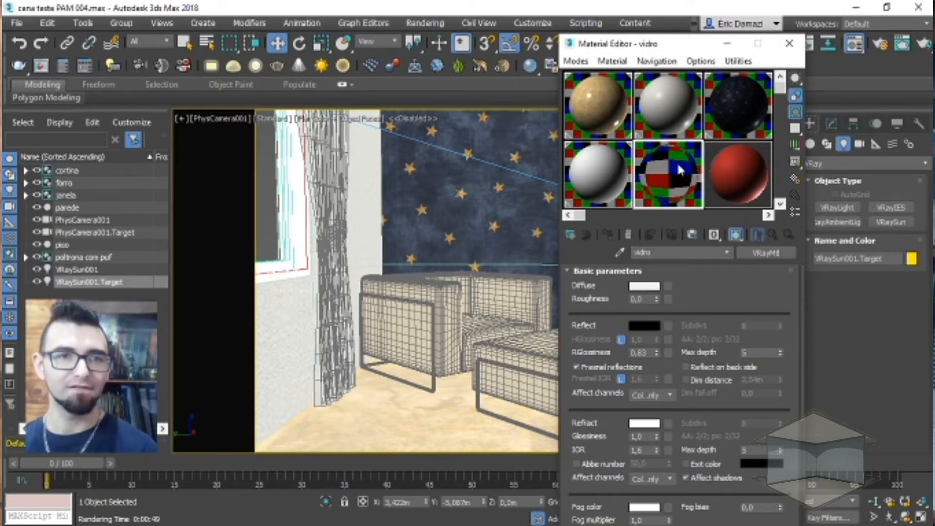
Step: Assign the vidro material to the window glass and render the camera view again, closing the render window
drag(244, 229, 262, 207)
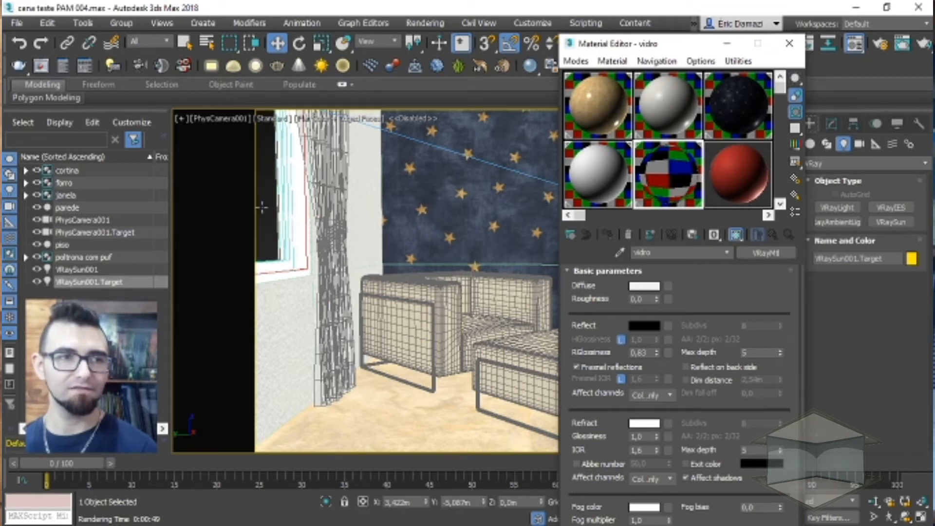
click(789, 44)
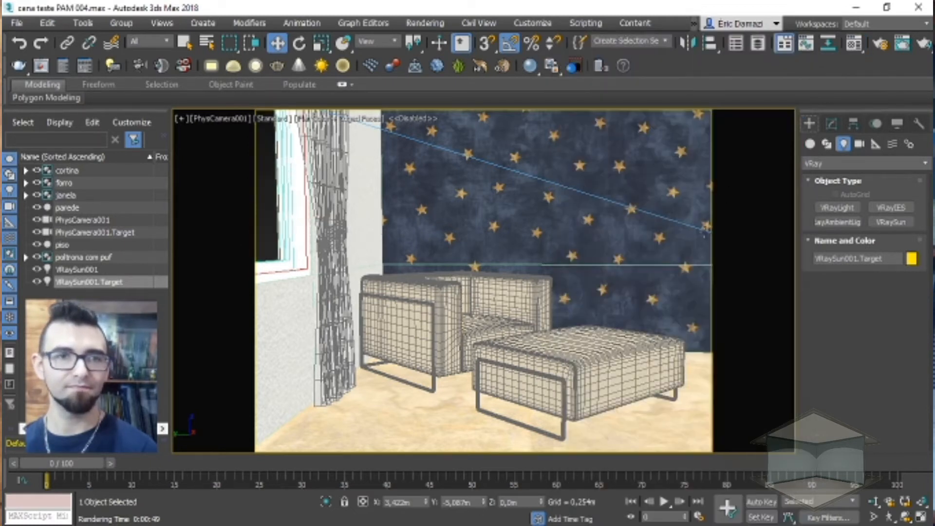
key(shift+q)
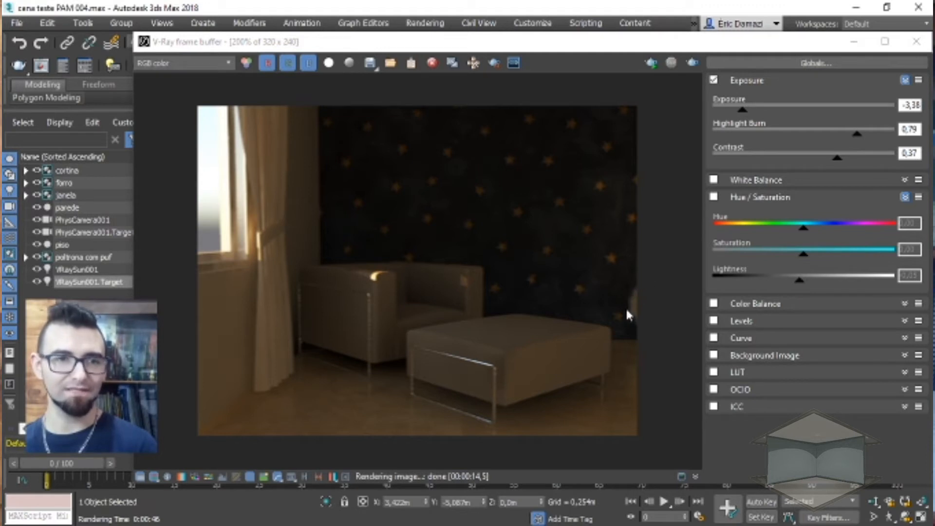
click(916, 41)
Step: Raise the VRaySun higher outside the window and move its target to about -2.05 m on the Y axis
key(p)
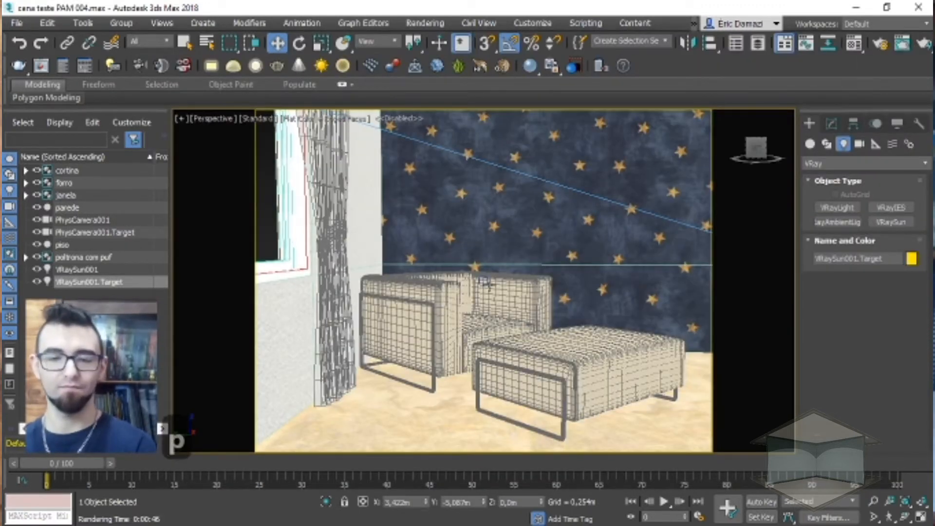
scroll(460, 287, down, 5)
middle_drag(563, 288, 604, 341)
click(390, 272)
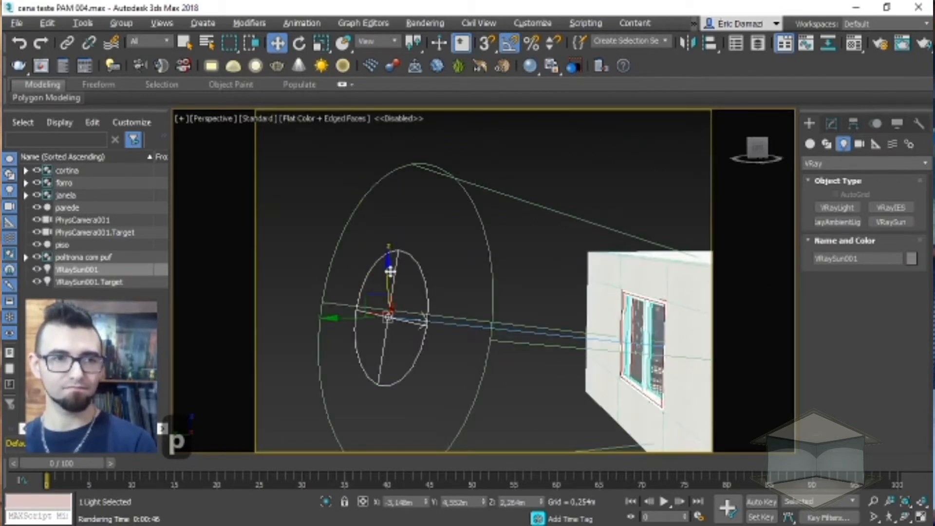
mouse_move(715, 399)
middle_down()
mouse_move(792, 400)
mouse_move(724, 390)
middle_up()
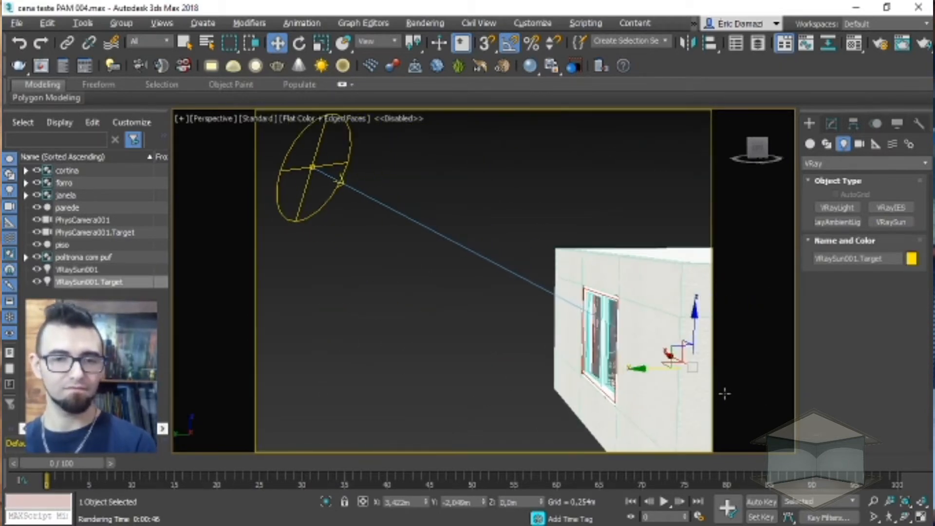
Step: Render the camera view and inspect the sunlight on the armchair up close
key(c)
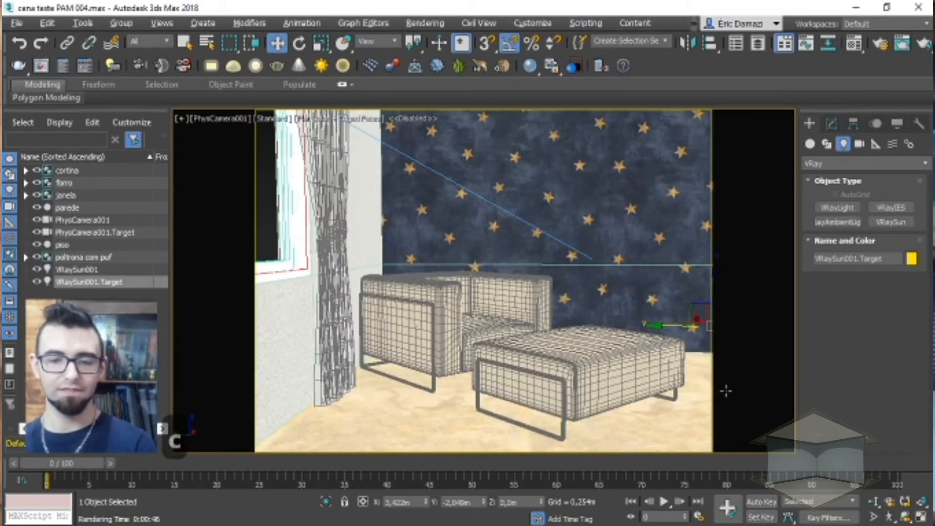
key(shift+q)
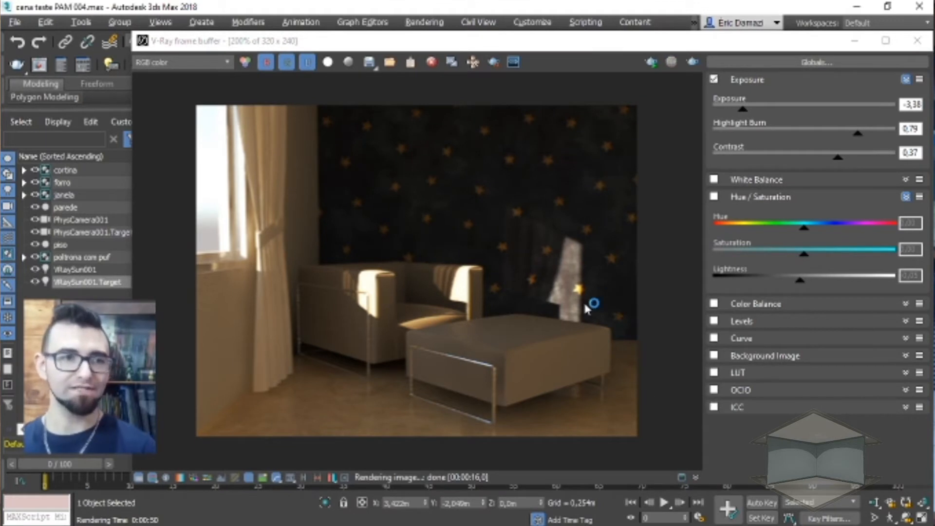
scroll(387, 296, up, 1)
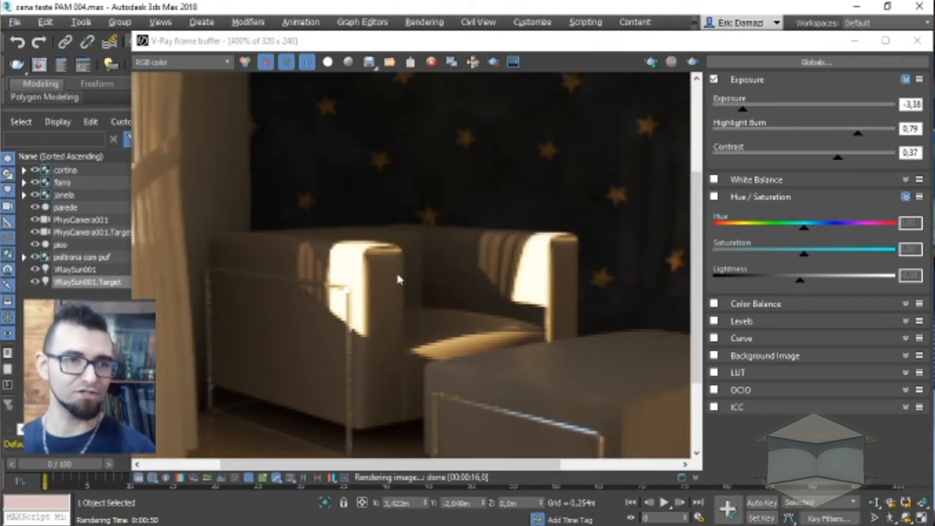
Step: Examine the sunlight on the armchair's arms and seat and the bright patch on the starry wall, then close the render window
middle_drag(546, 275, 445, 282)
scroll(372, 359, up, 2)
scroll(372, 358, down, 2)
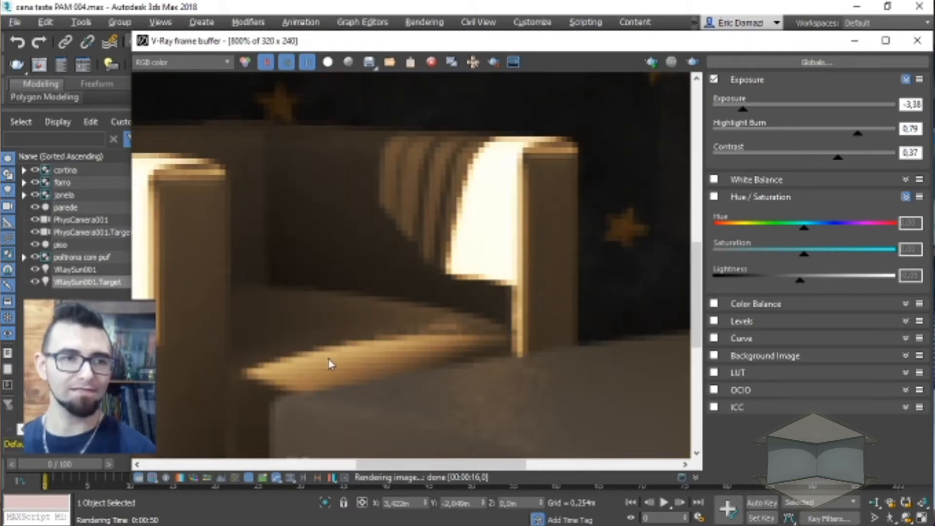
middle_drag(464, 324, 398, 343)
scroll(592, 306, down, 2)
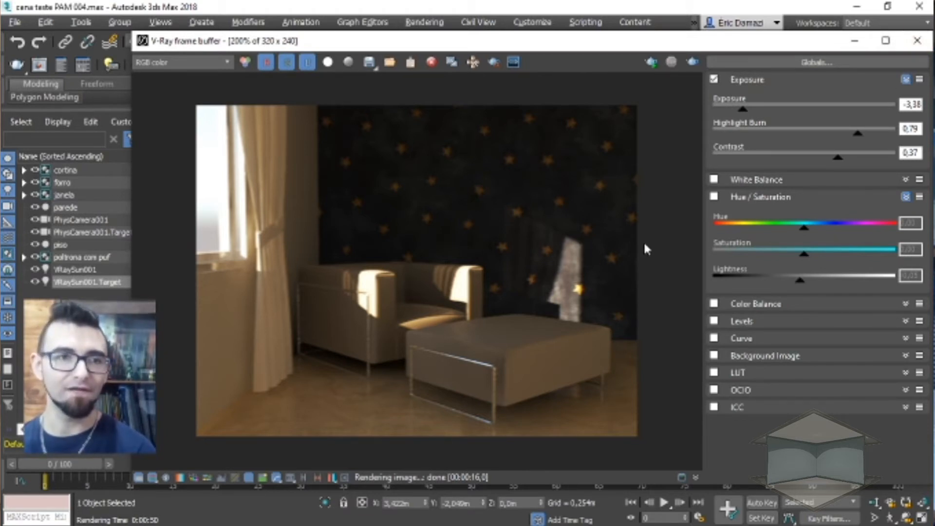
scroll(552, 259, up, 2)
scroll(505, 285, down, 1)
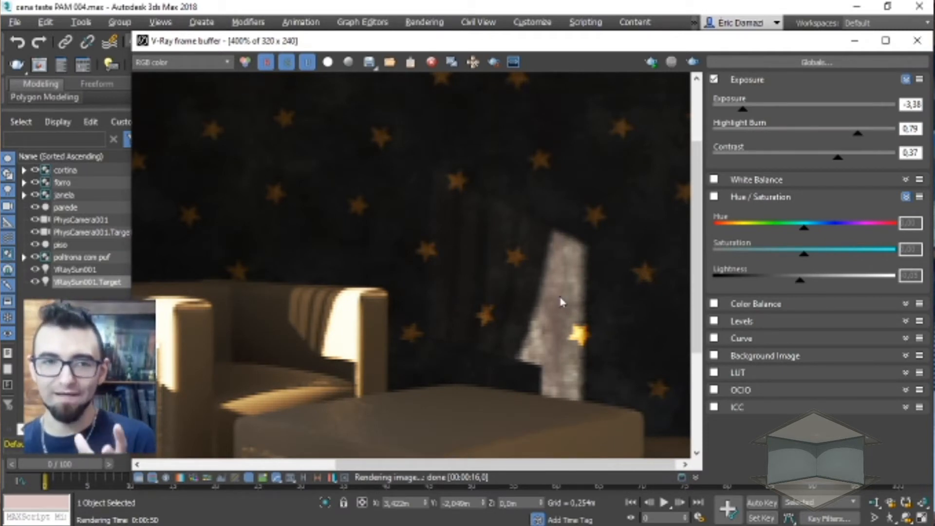
click(917, 42)
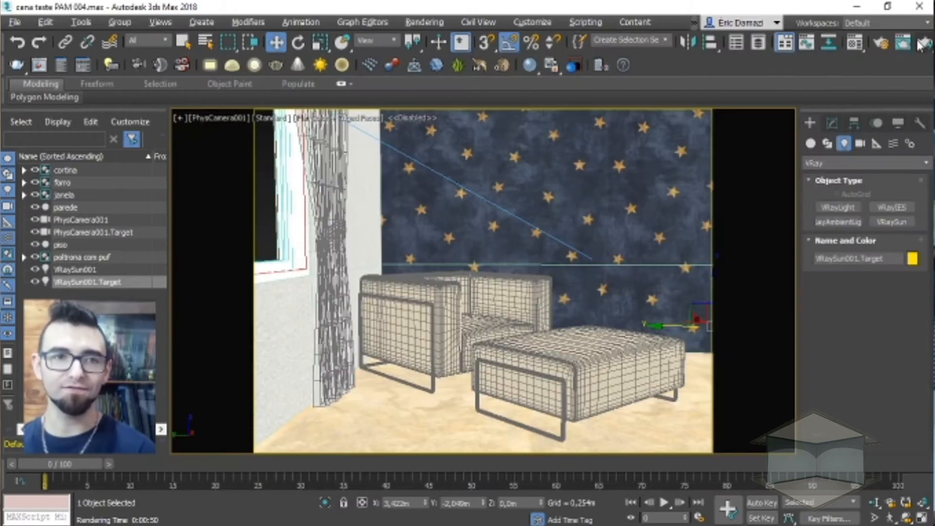
Step: In a perspective view outside the room, create a box about 0.51 m long and 1.27 m wide at the roof's edge
key(p)
scroll(539, 289, down, 2)
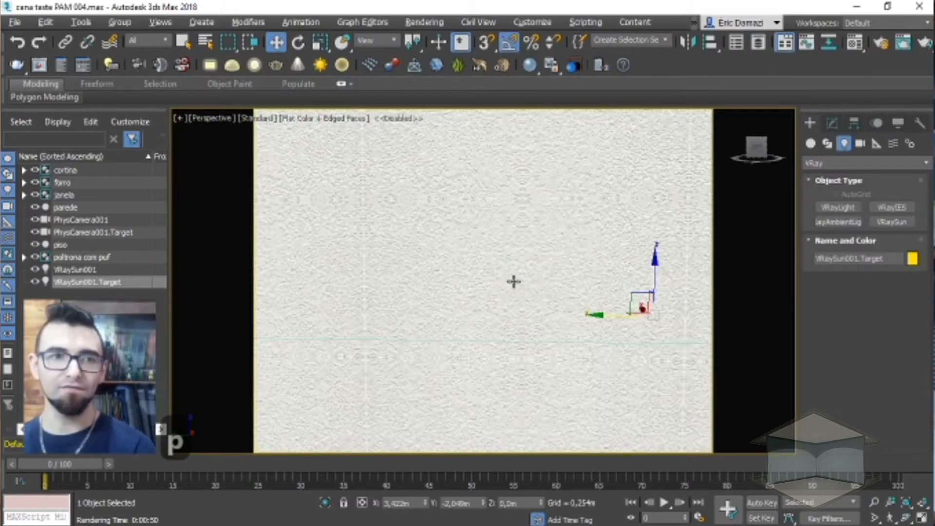
middle_drag(498, 249, 501, 292)
scroll(472, 254, down, 4)
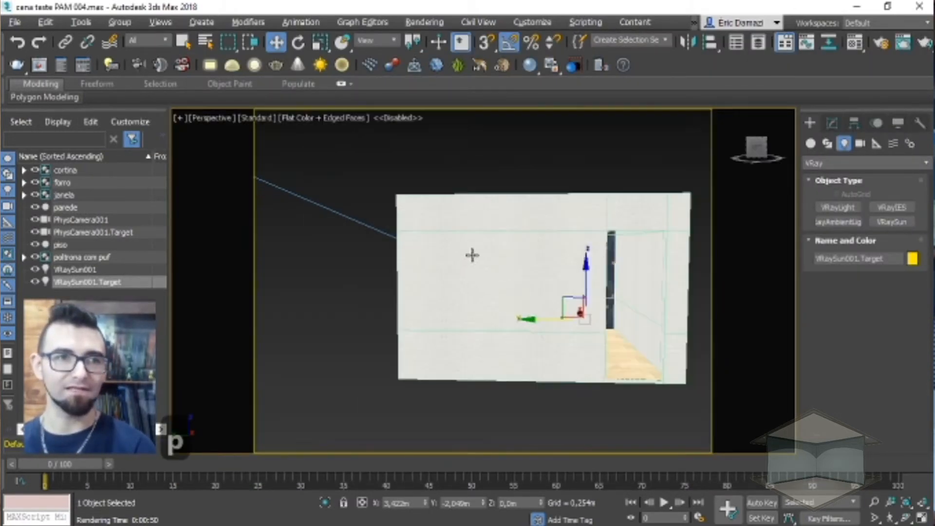
middle_drag(464, 345, 474, 411)
scroll(456, 360, up, 3)
alt+middle_drag(451, 290, 717, 262)
click(810, 144)
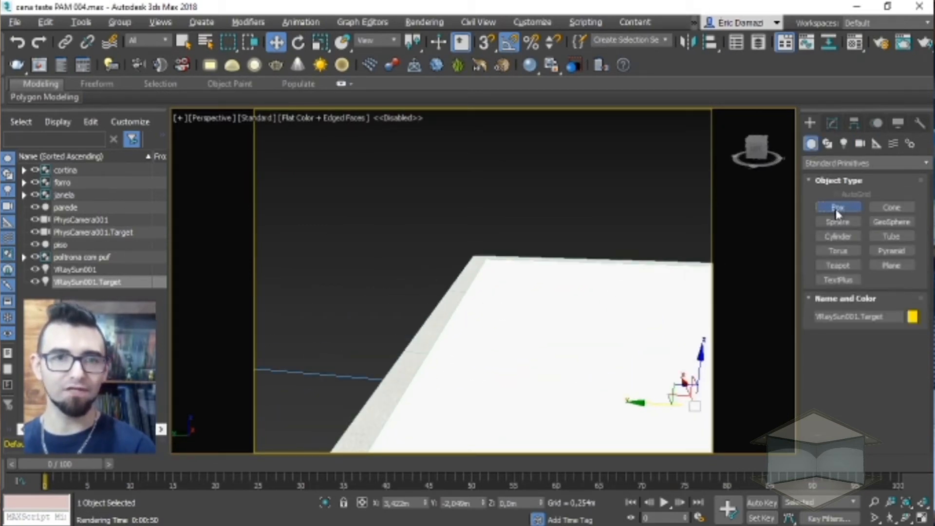
click(838, 208)
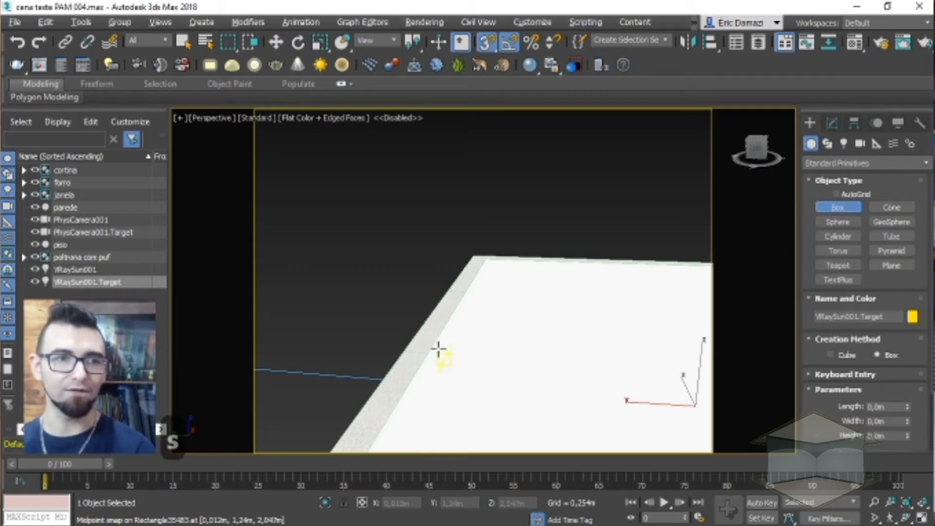
drag(440, 346, 431, 426)
click(403, 408)
Step: Move the box inward onto the roof along the Y axis and scale it uniformly down to about 31%
key(w)
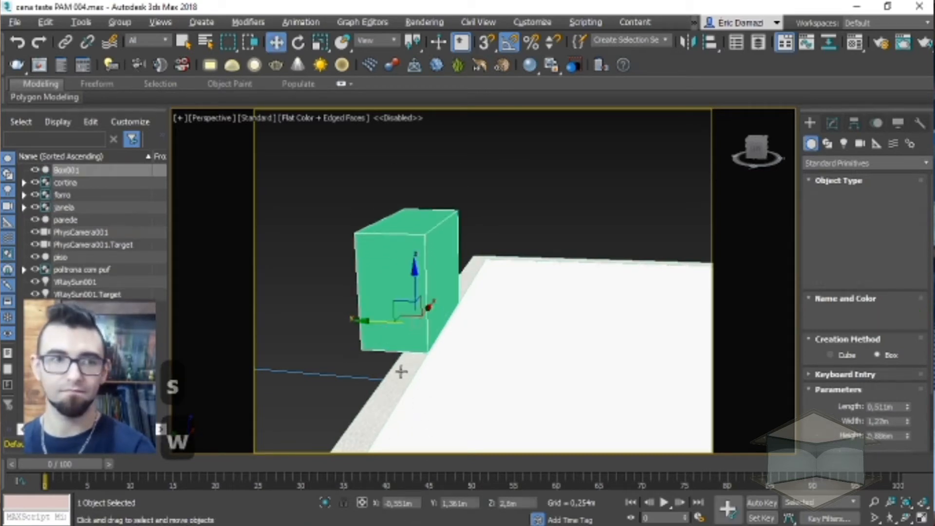
drag(373, 322, 495, 344)
key(r)
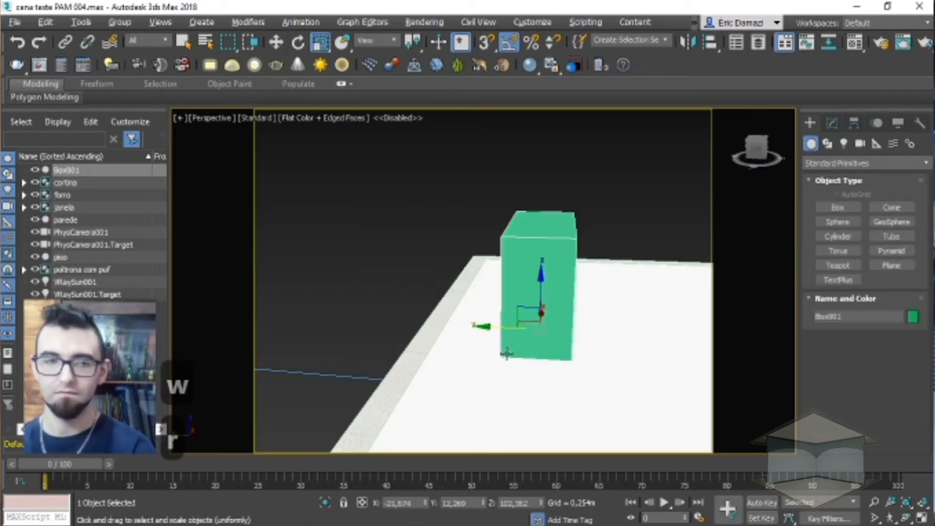
drag(547, 329, 574, 492)
Step: Render a close perspective view of the box to check the shadow it casts on the roof, and close the render window
alt+middle_drag(546, 361, 614, 341)
scroll(498, 362, up, 5)
scroll(512, 341, down, 5)
alt+middle_drag(464, 336, 465, 336)
alt+middle_drag(514, 307, 523, 325)
scroll(535, 317, up, 3)
key(shift+q)
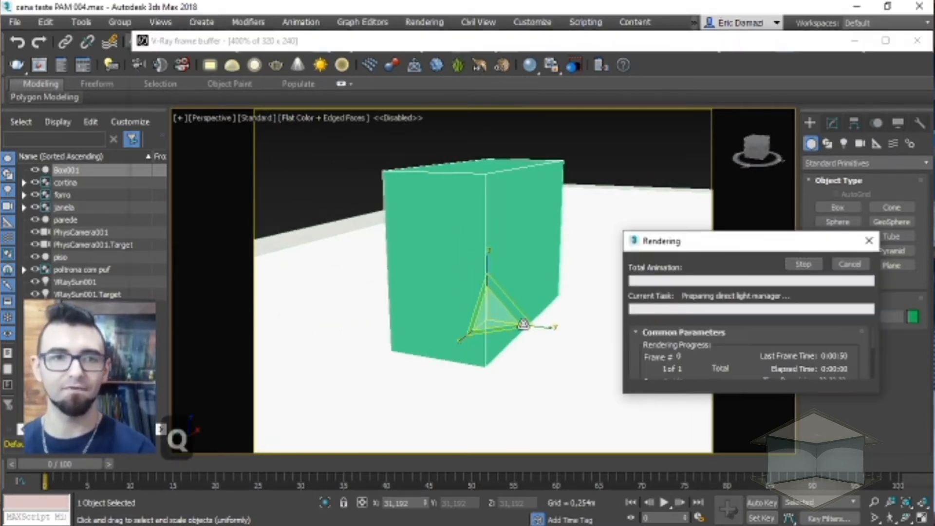
scroll(460, 286, down, 2)
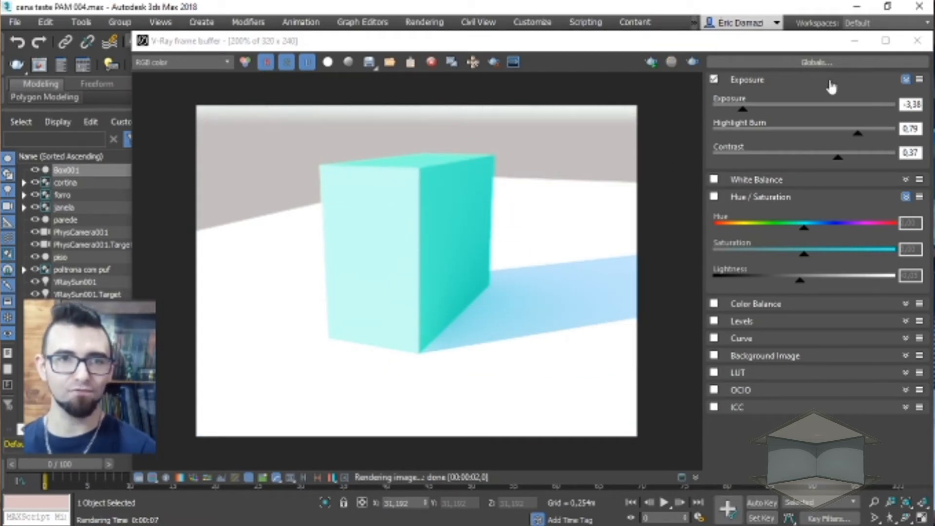
click(917, 41)
Step: Raise the VRaySun along the Z axis to a height of about 5.42 m and deselect it
middle_drag(544, 317, 444, 326)
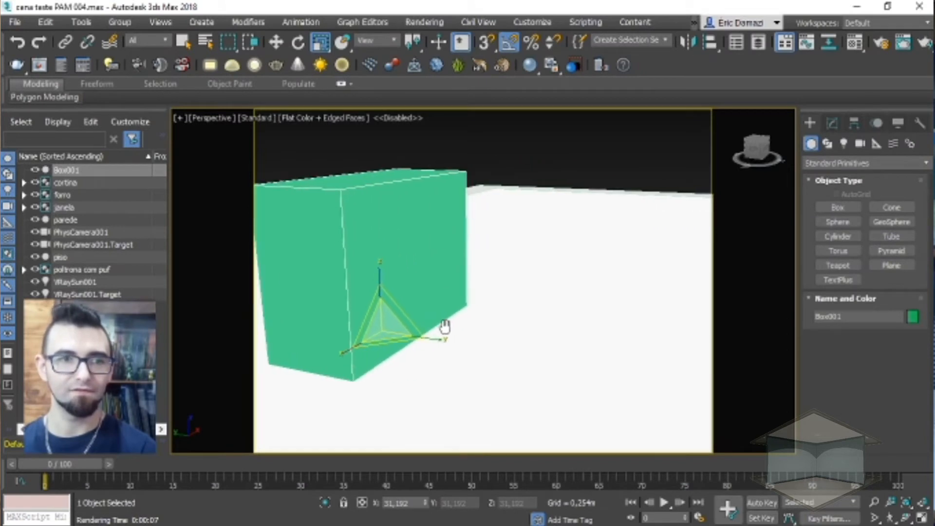
scroll(445, 326, down, 3)
scroll(445, 326, up, 2)
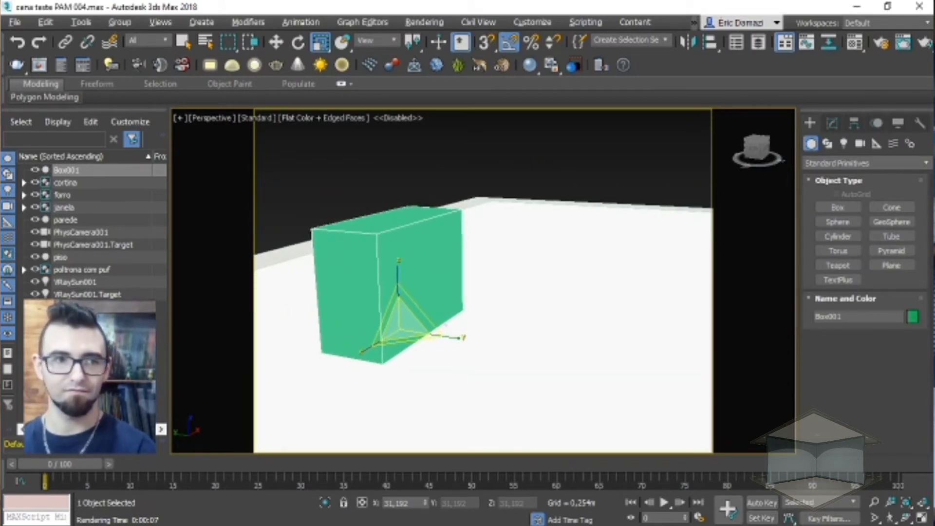
middle_drag(445, 325, 585, 305)
scroll(567, 309, down, 4)
middle_drag(480, 322, 580, 298)
scroll(580, 299, down, 1)
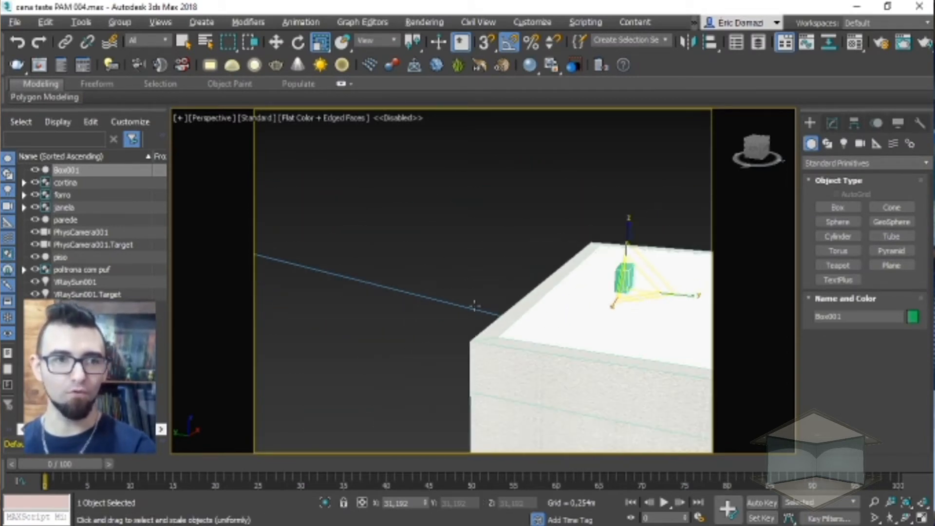
scroll(474, 302, down, 4)
key(Escape)
click(382, 287)
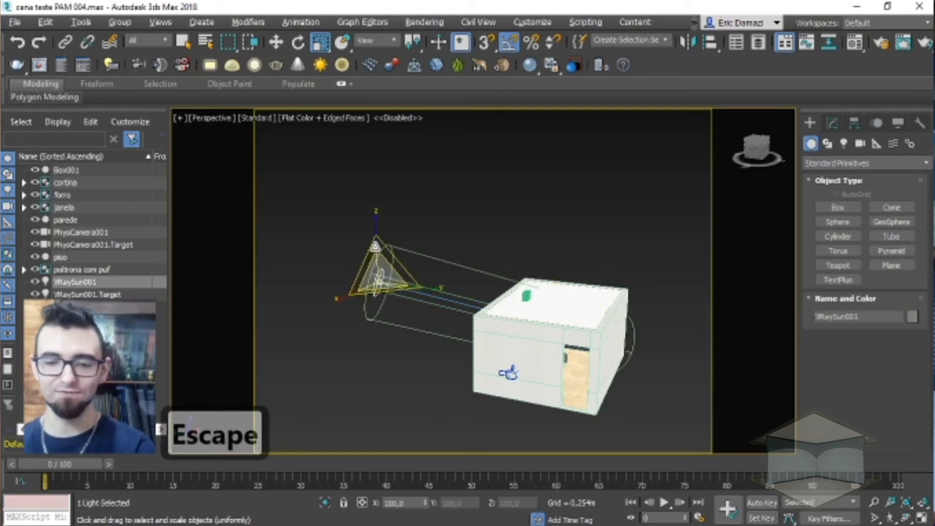
key(w)
drag(376, 244, 375, 189)
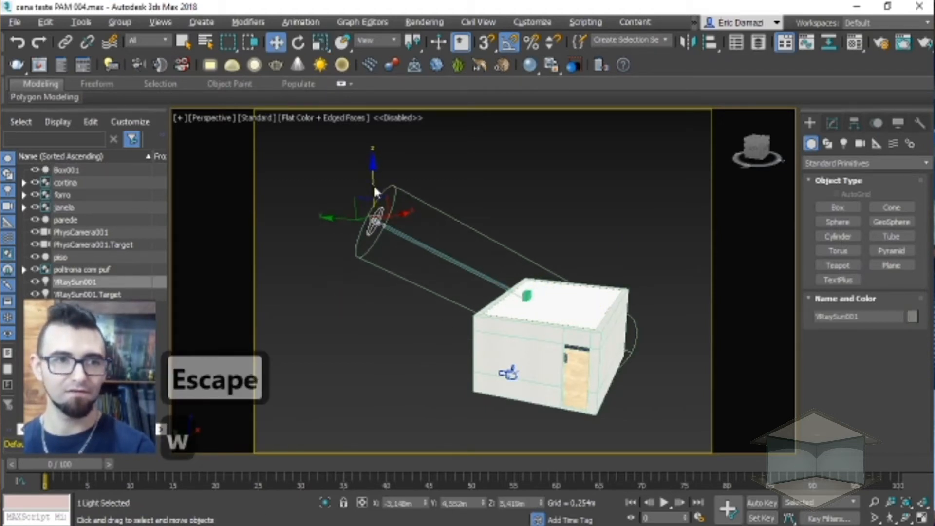
click(387, 193)
Step: Frame the box on the roof and render the perspective view to check its shadow under the raised sun
scroll(505, 294, up, 5)
middle_drag(593, 309, 447, 286)
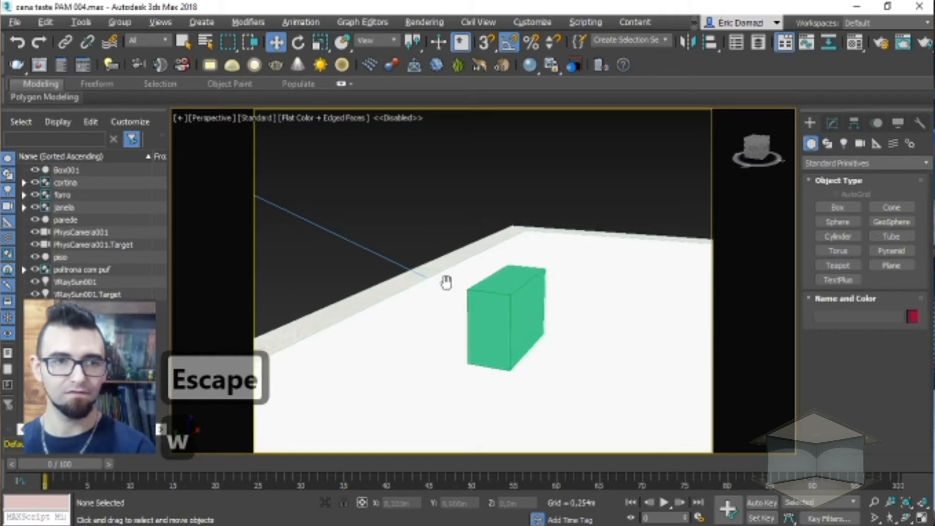
click(492, 287)
key(z)
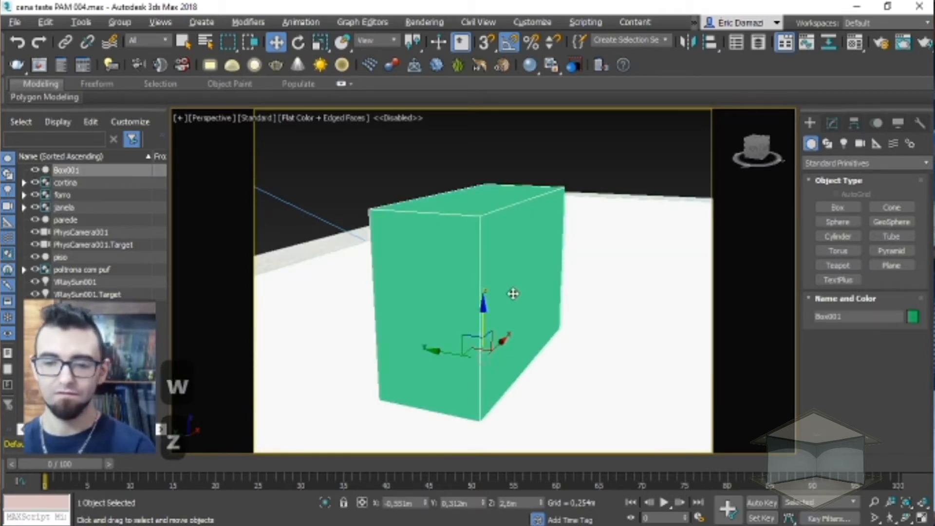
key(shift+q)
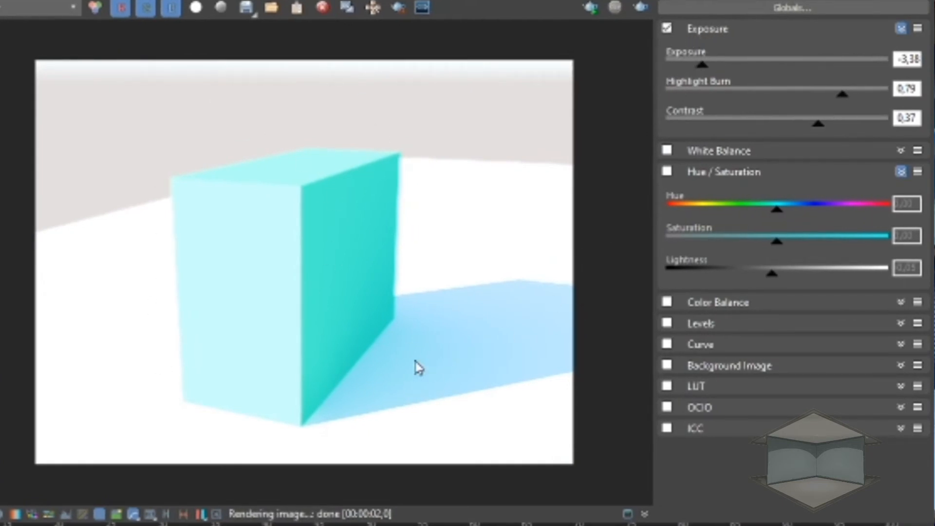
Step: Lower the render's exposure correction to -5.00 and close the render window
drag(718, 73, 661, 76)
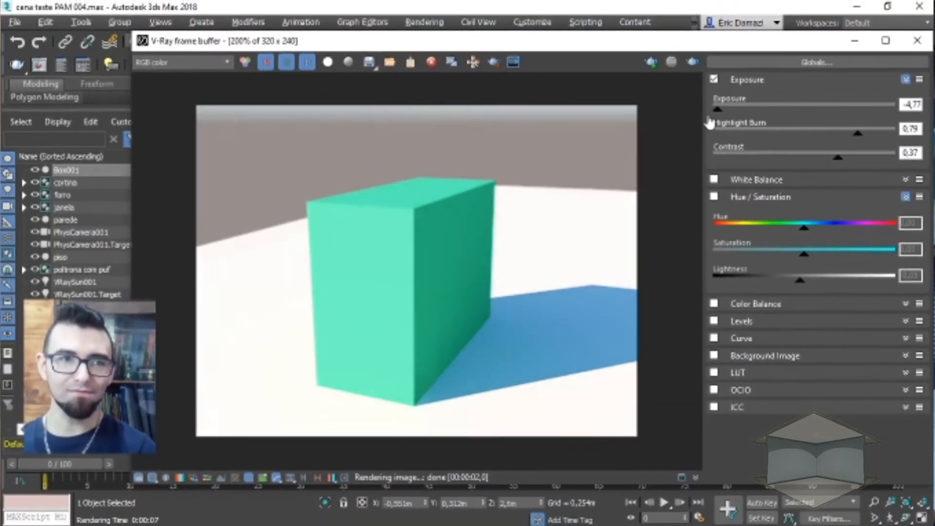
drag(709, 123, 692, 110)
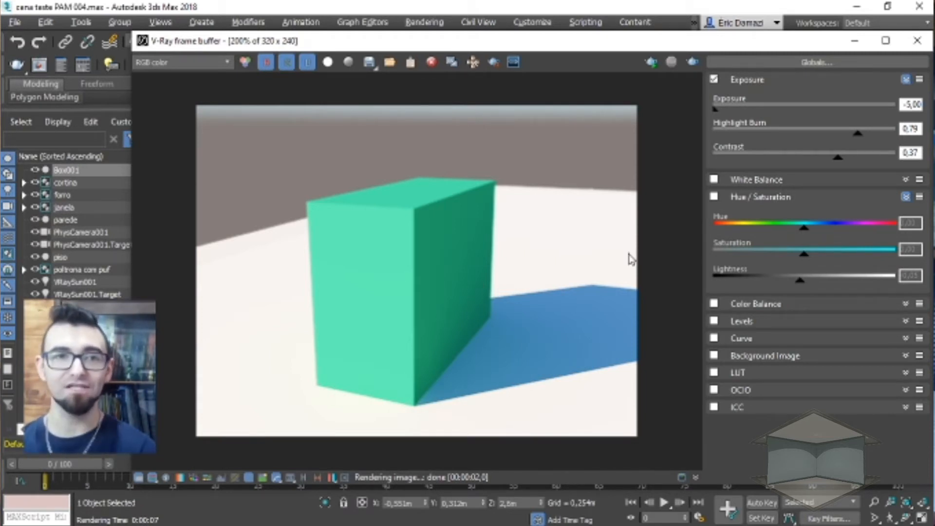
click(917, 40)
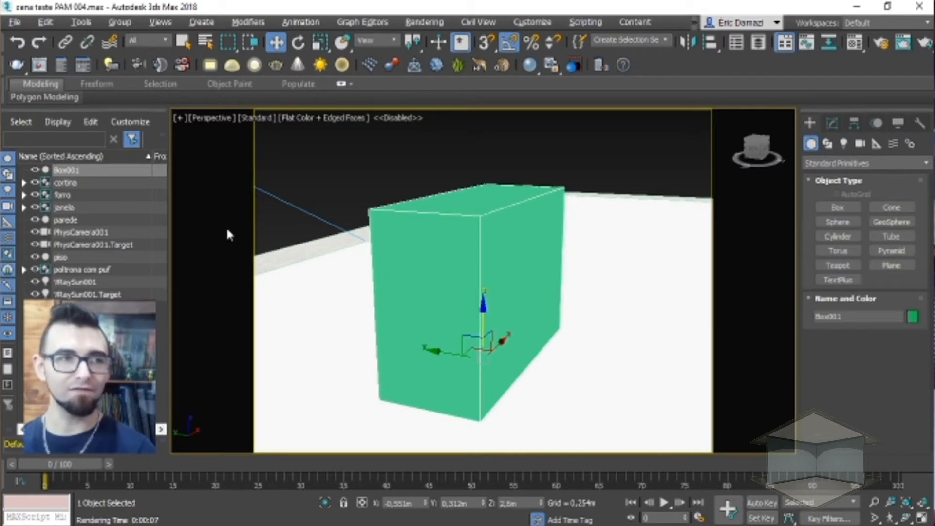
Step: Set the VRaySun's intensity multiplier to 0.05
click(75, 283)
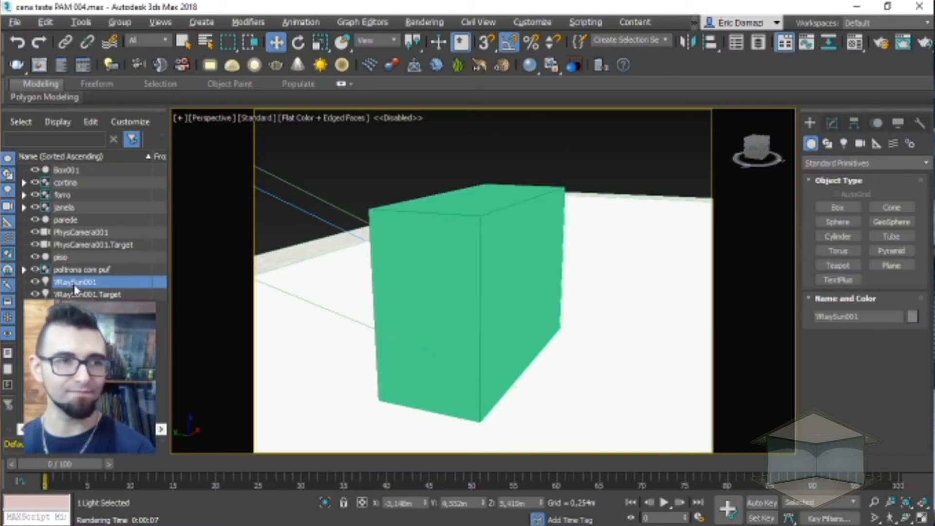
click(834, 123)
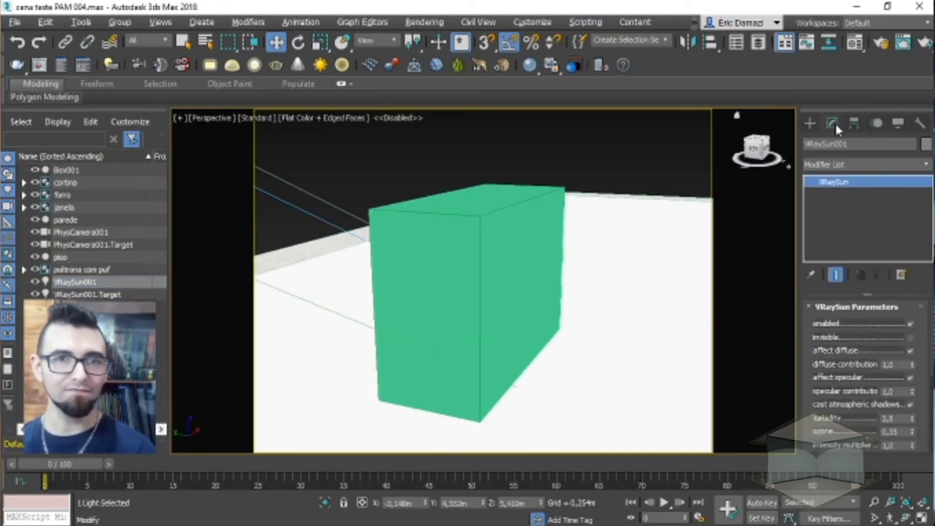
scroll(915, 360, down, 6)
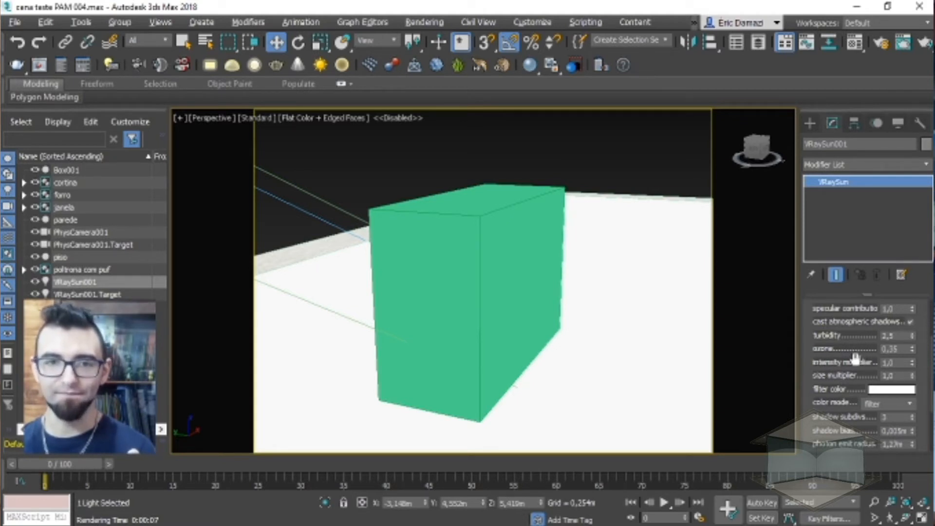
double_click(887, 365)
text(0)
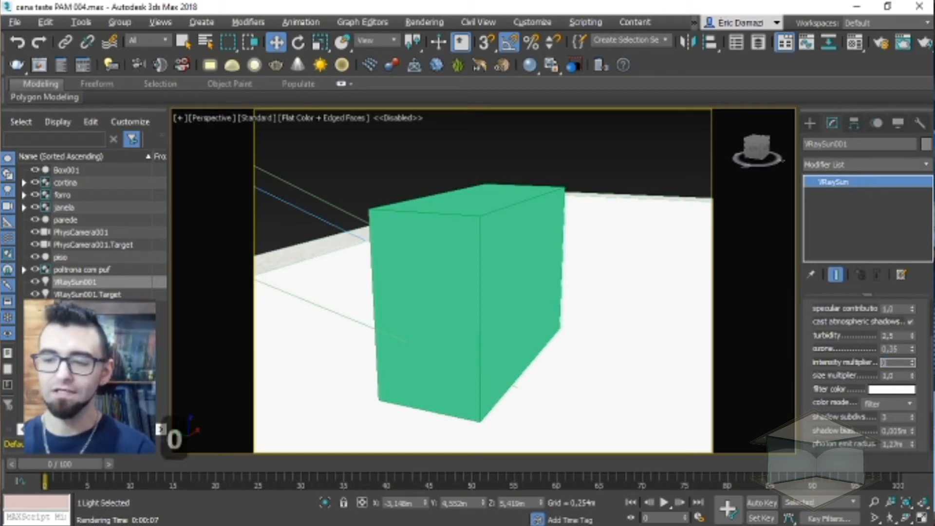
text(,05)
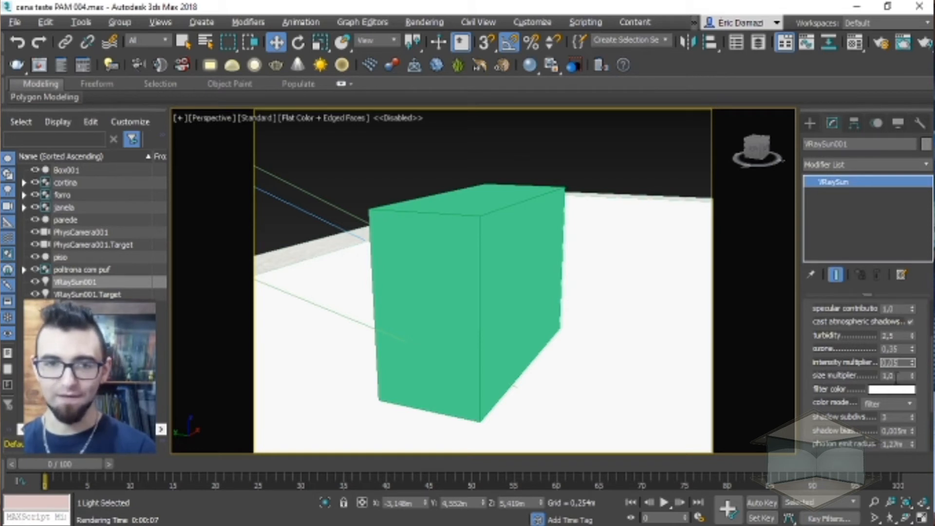
Step: Render the box again, set the exposure correction to -0.85, compare the image with the correction off and on, and close the render window
click(810, 123)
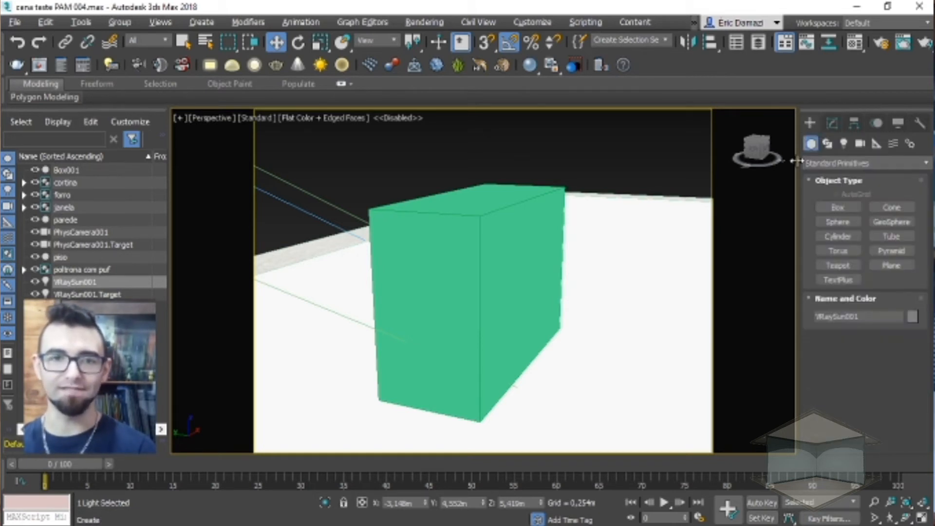
key(q)
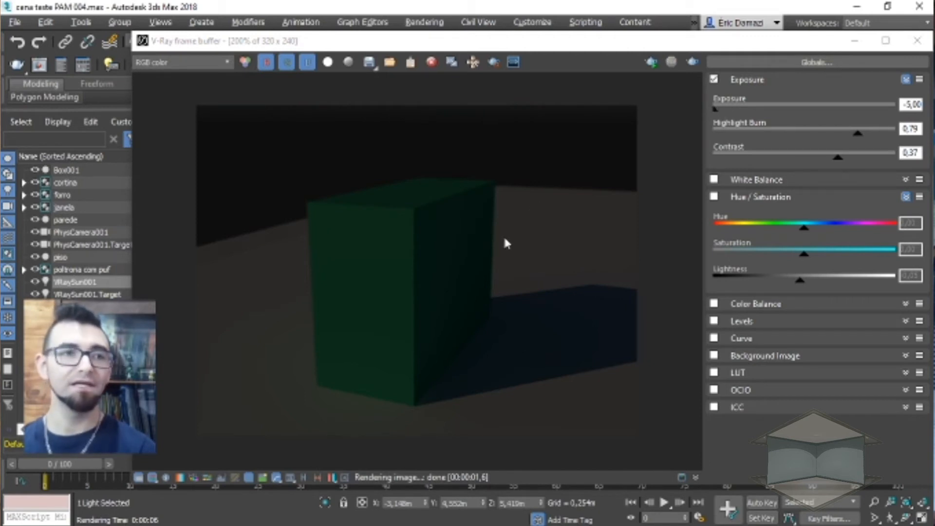
drag(717, 114, 790, 118)
click(714, 80)
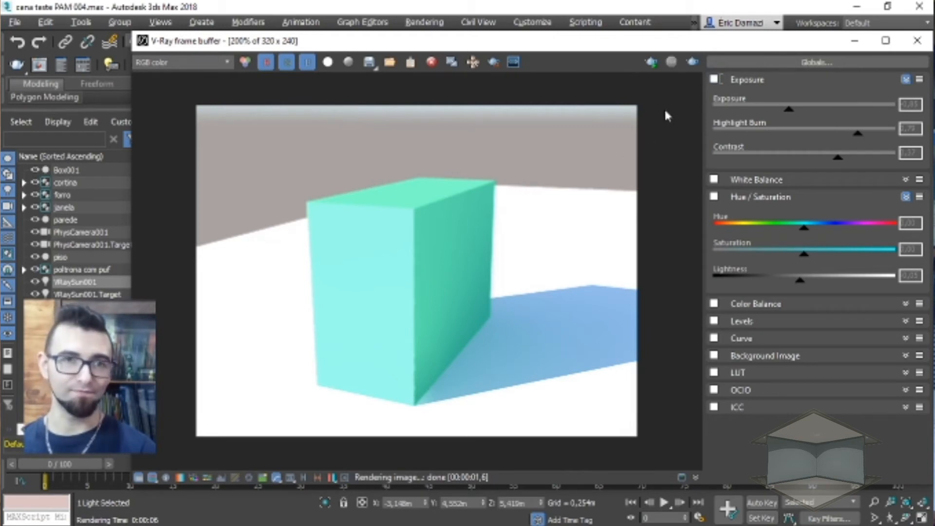
click(714, 80)
drag(788, 111, 789, 110)
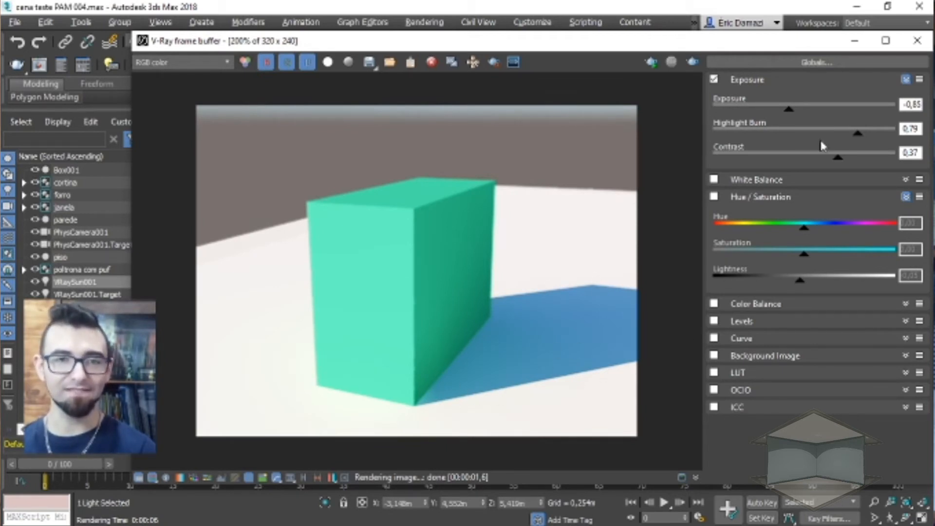
click(917, 40)
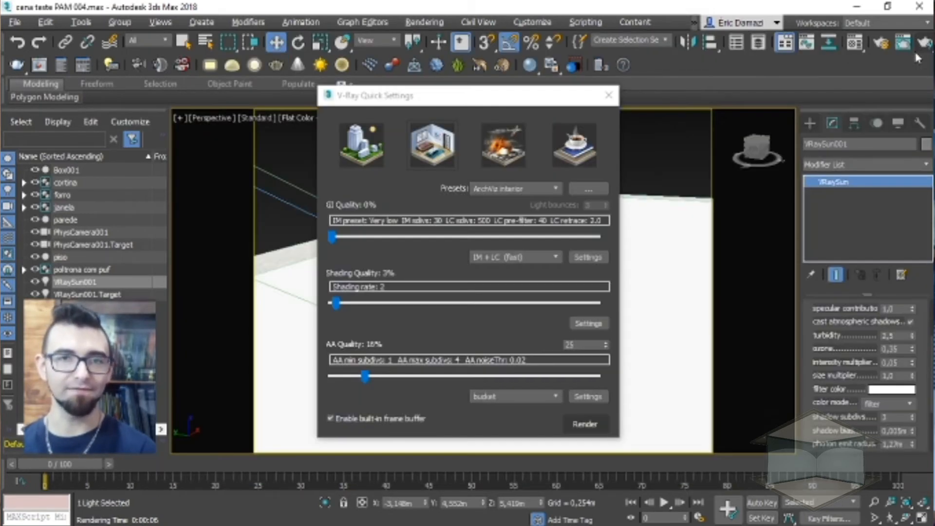
Step: Dismiss the V-Ray Quick Settings and set the VRaySun's size multiplier to 10
click(609, 96)
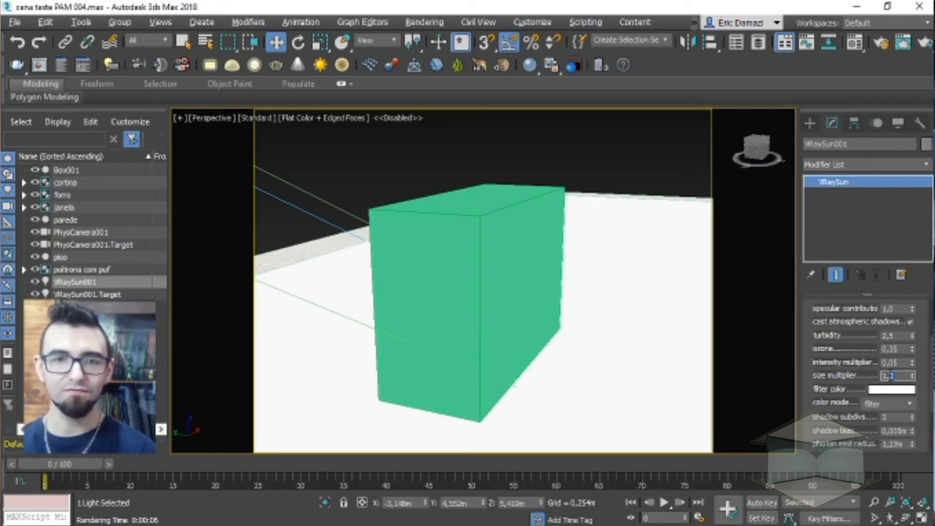
text(10)
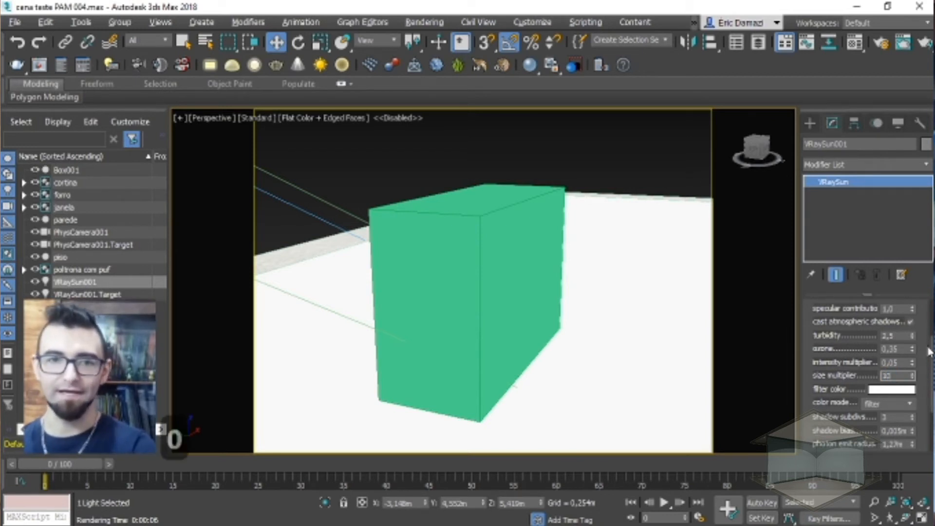
Step: Render the box with the sun's size multiplier at 10 and examine the softness of the shadow edges up close
click(811, 124)
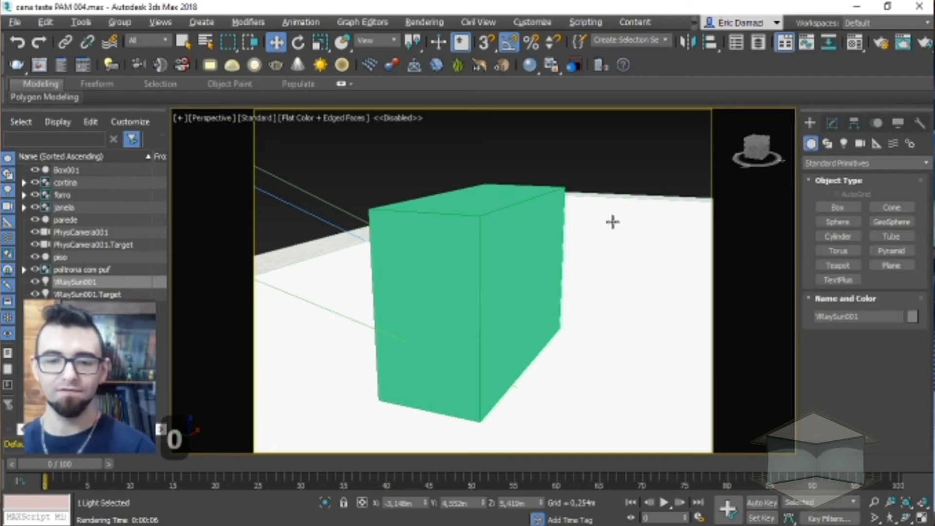
key(shift+q)
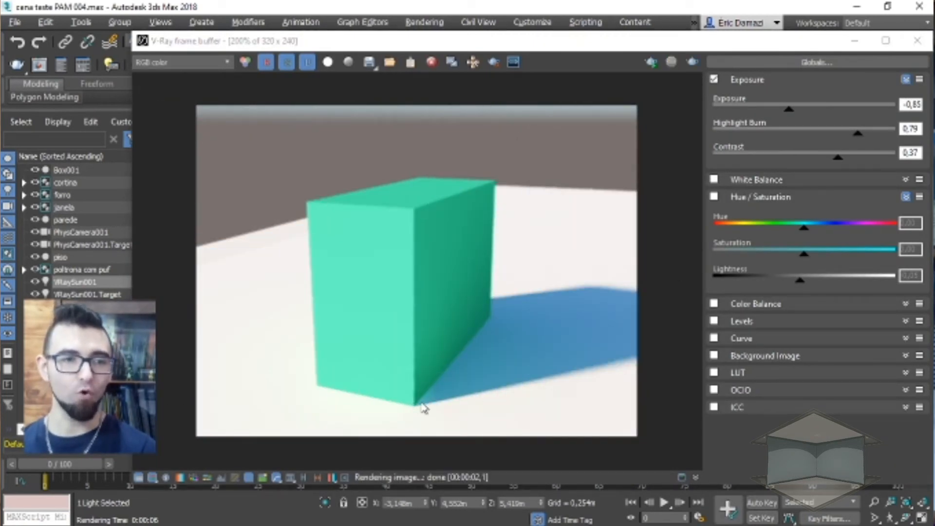
scroll(628, 365, up, 2)
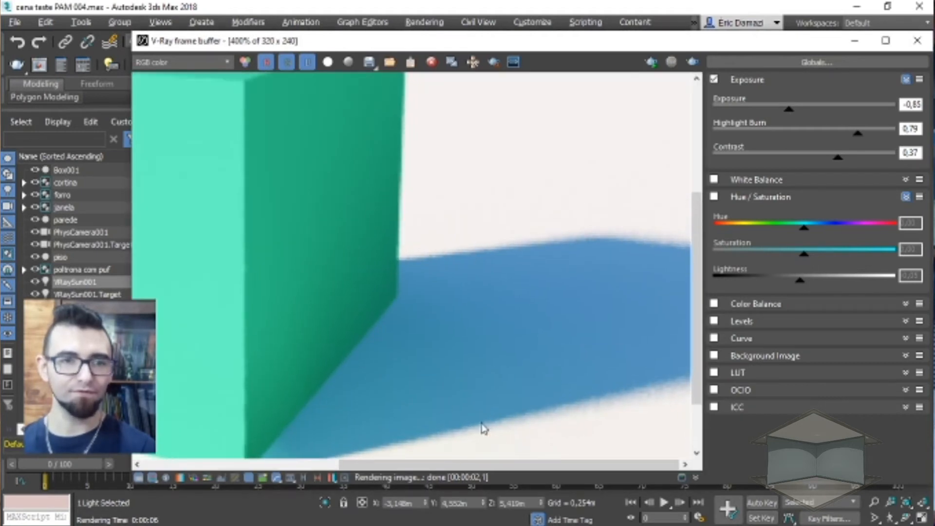
scroll(675, 391, down, 2)
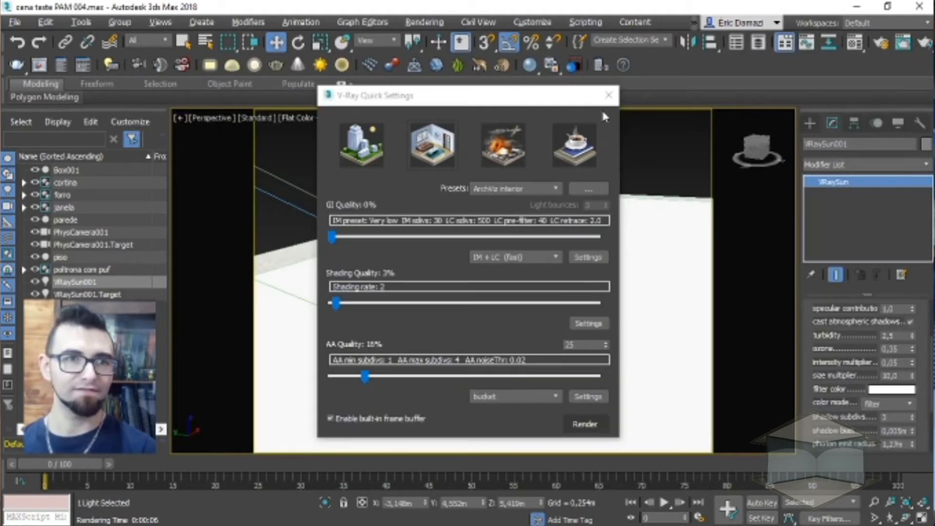
Step: Dismiss the V-Ray Quick Settings, reframe the box so its whole shadow fits, render the view and close the render window
click(608, 95)
middle_drag(525, 289, 441, 272)
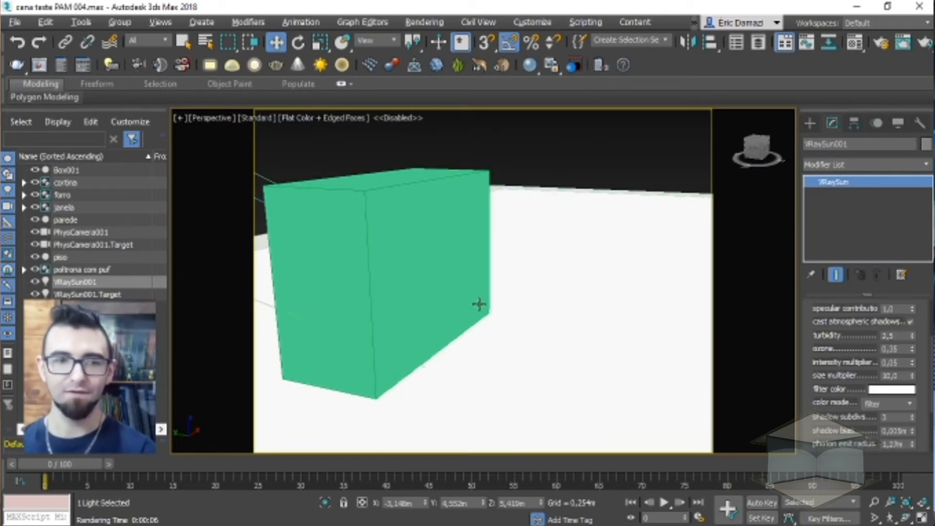
key(shift+q)
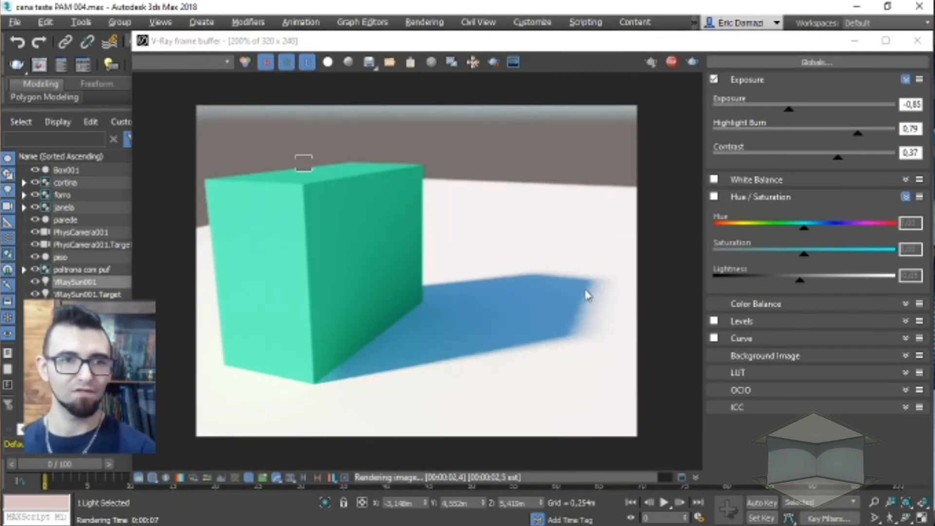
click(916, 41)
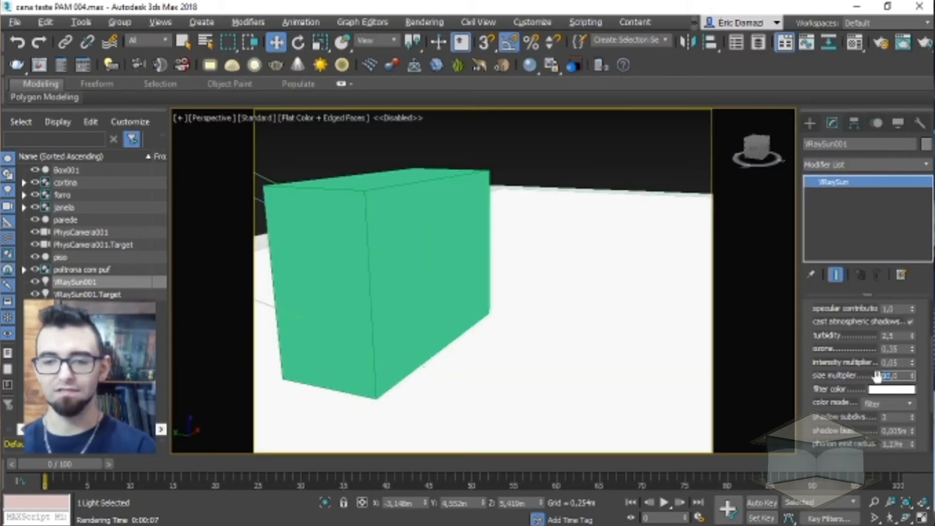
Step: Set the VRaySun's size multiplier to 30, render the box again, and close the render and Quick Settings windows
key(shift+q)
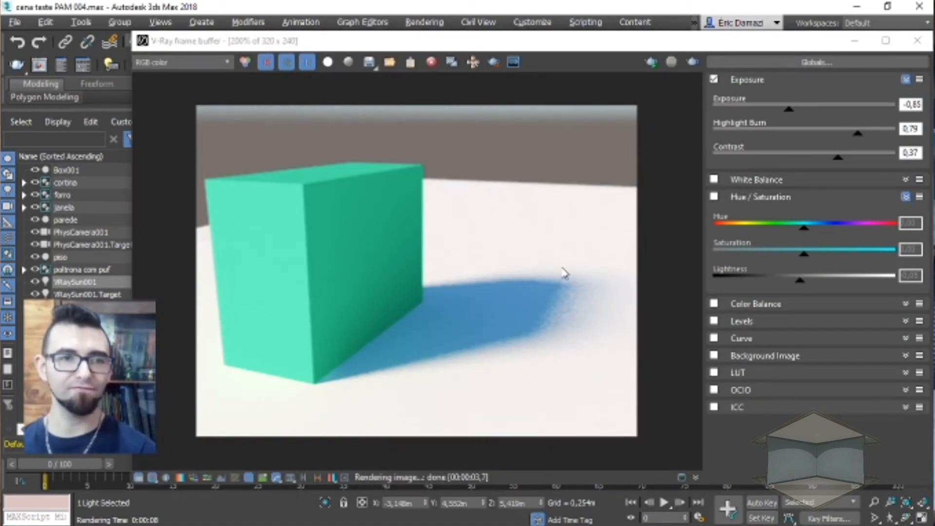
click(919, 43)
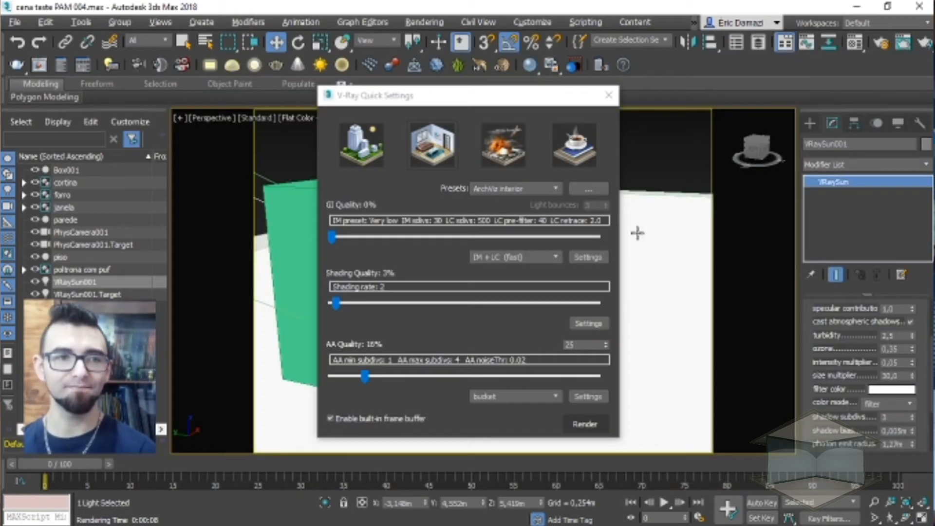
click(608, 98)
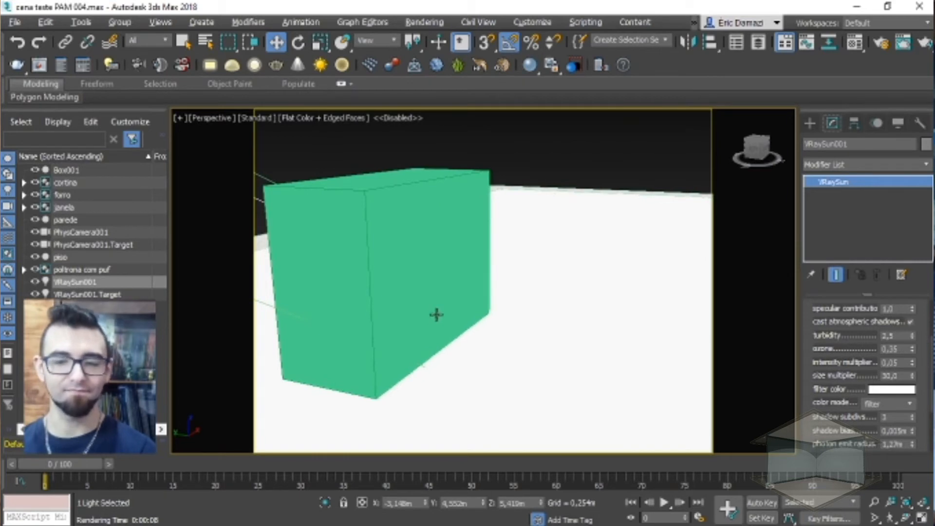
Step: Render the PhysCamera001 view, set the exposure correction to 0.36 and examine the sunlit armchair up close
alt+middle_drag(436, 323, 443, 141)
key(c)
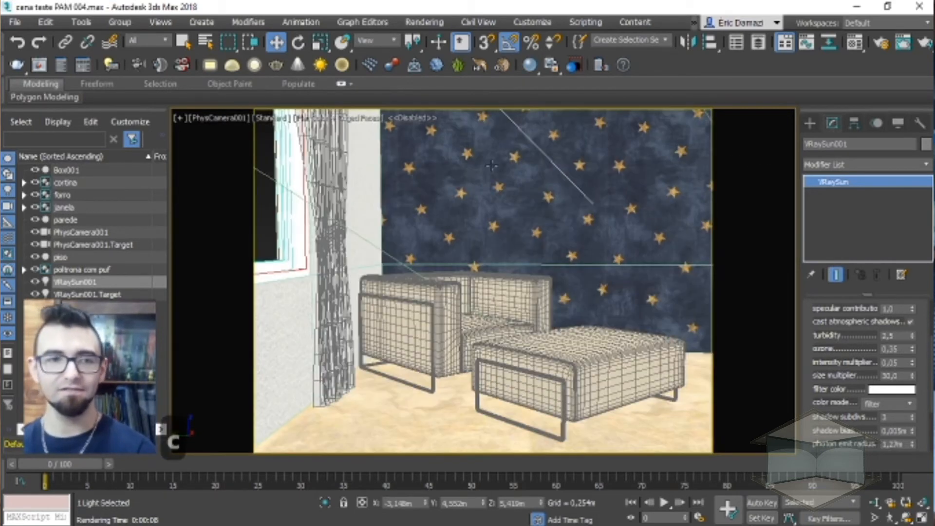
key(shift+q)
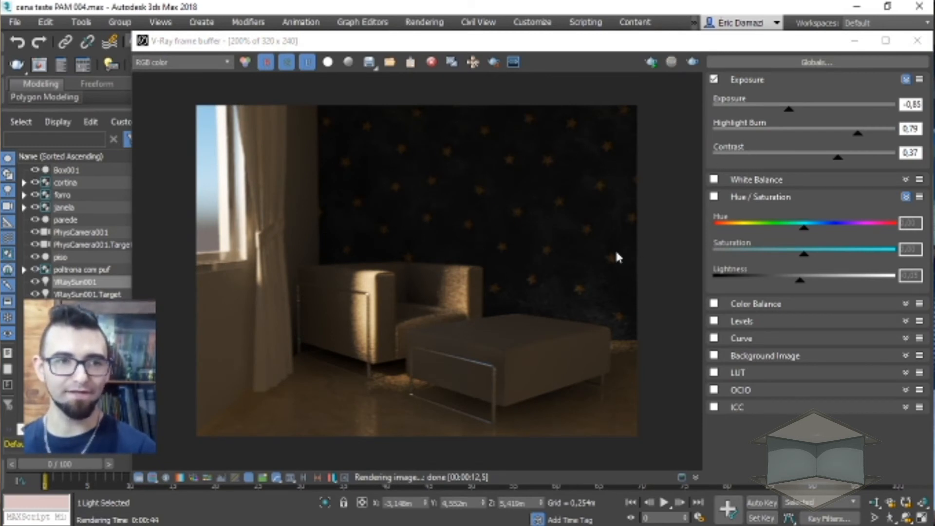
drag(789, 109, 813, 115)
scroll(409, 383, up, 1)
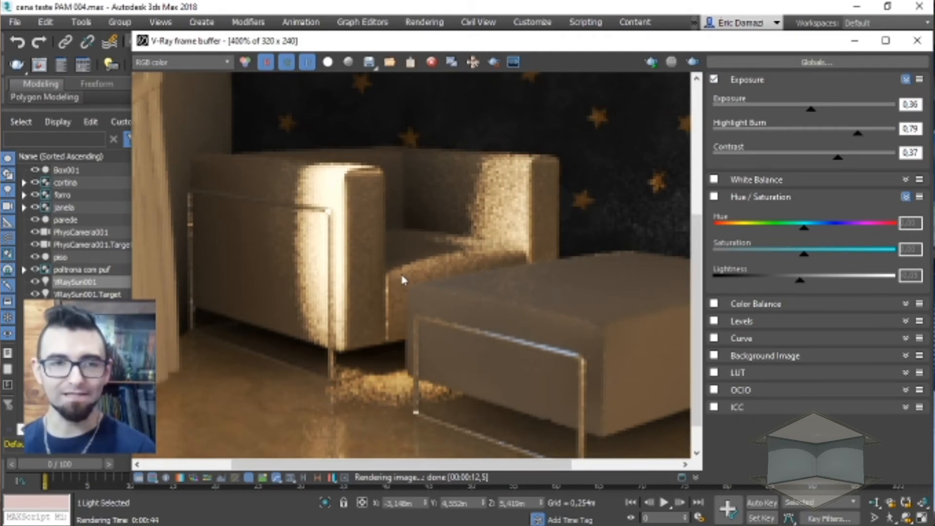
scroll(407, 257, down, 1)
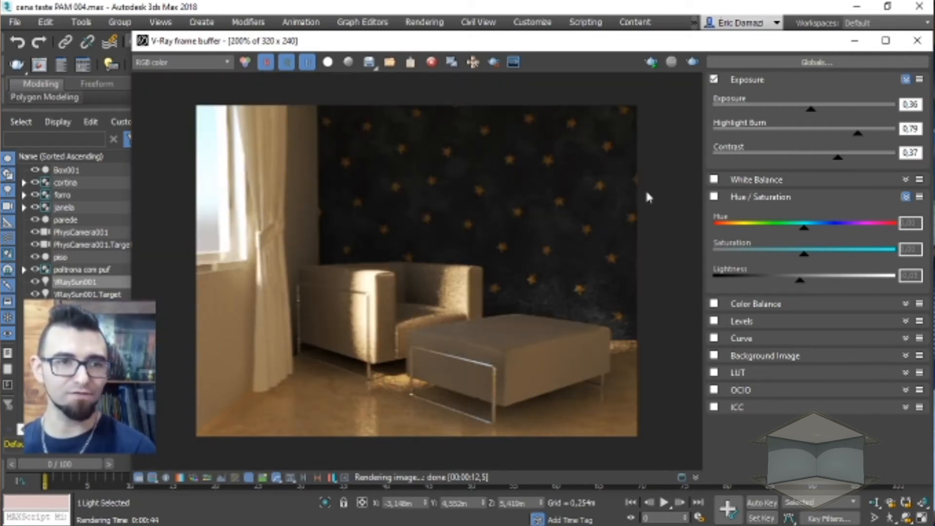
click(917, 41)
Step: Move the VRaySun target in the Top view to about X 3.5 m, Y -6.5 m, outside the room opposite the window
key(p)
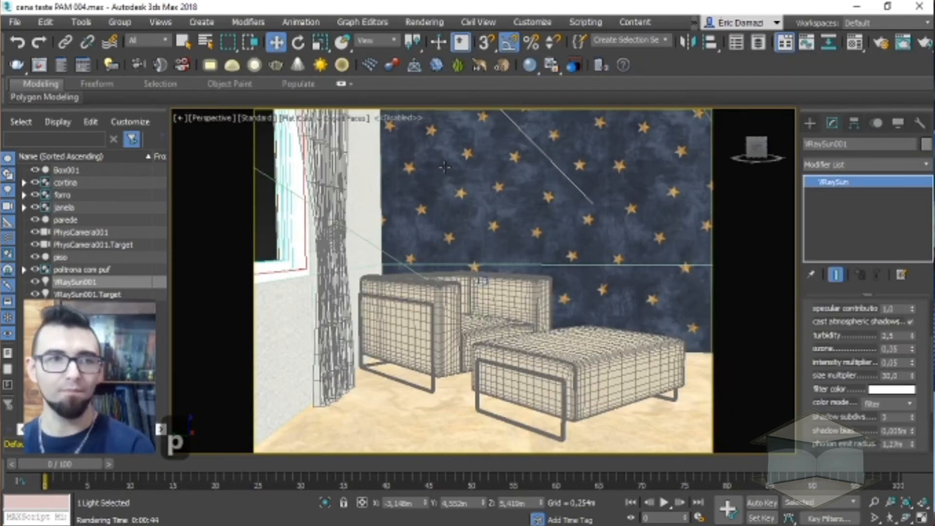
scroll(373, 271, down, 10)
alt+middle_drag(374, 271, 328, 346)
middle_drag(258, 360, 516, 307)
click(346, 256)
alt+middle_drag(346, 256, 312, 253)
scroll(340, 244, down, 4)
click(459, 199)
mouse_move(457, 171)
alt+middle_down()
mouse_move(397, 294)
mouse_move(459, 173)
alt+middle_up()
click(459, 174)
key(F3)
key(t)
key(z)
scroll(515, 305, down, 5)
drag(507, 357, 570, 339)
scroll(502, 317, up, 4)
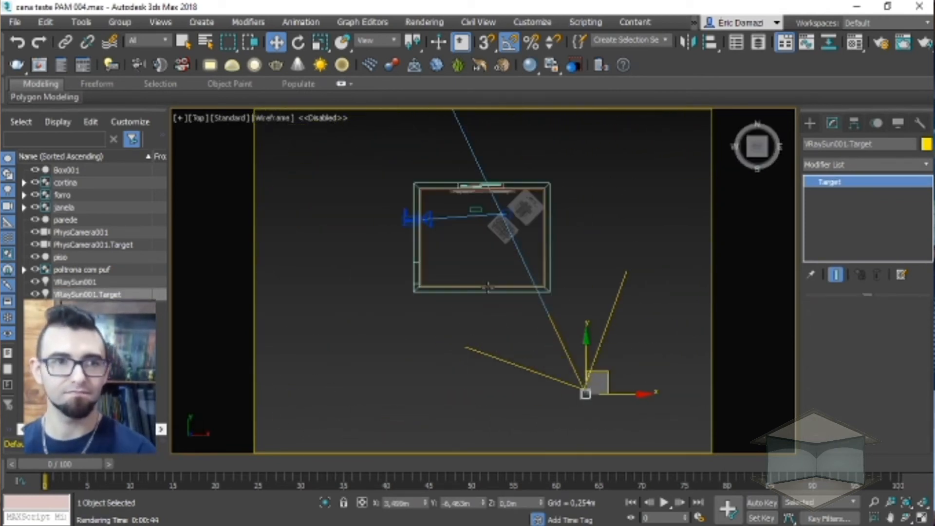
Step: Set the render output size to 640x480 in the Render Setup
click(424, 22)
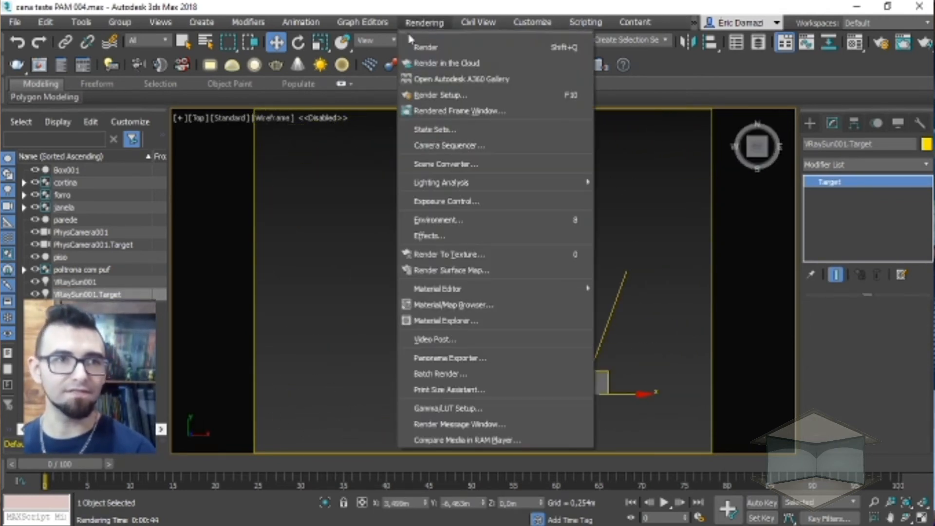
click(451, 94)
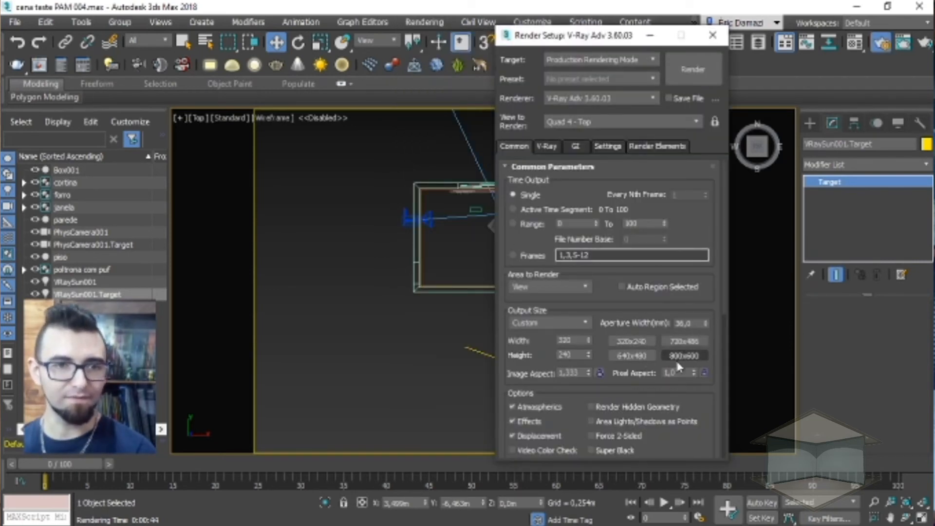
click(632, 356)
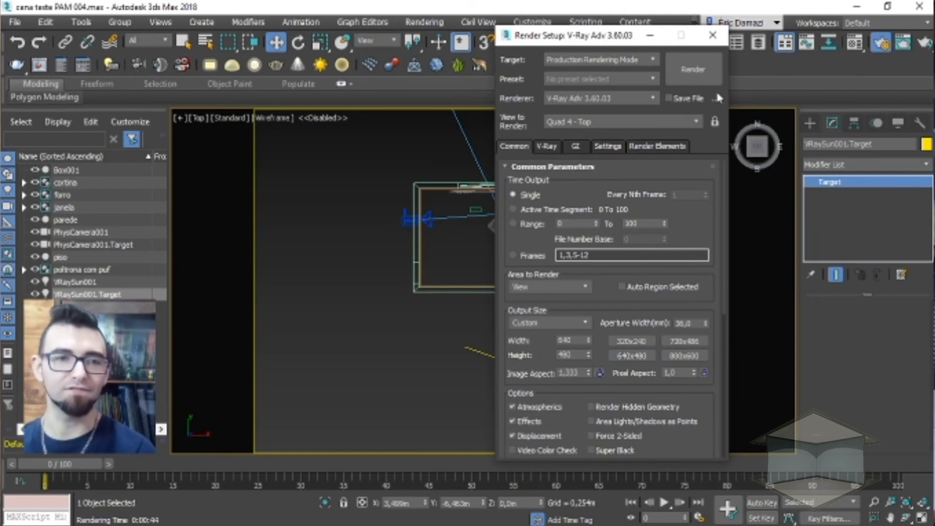
click(712, 35)
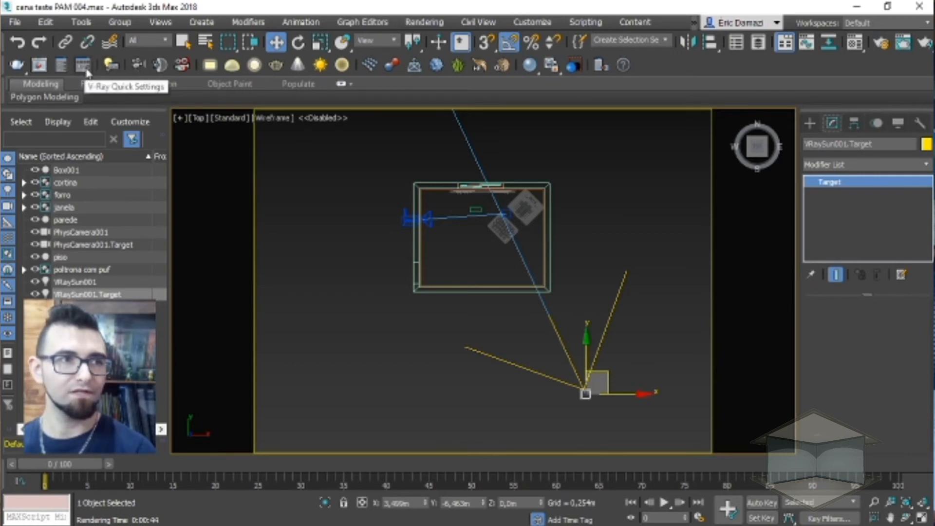
Step: Return to the shaded PhysCamera001 view, raise the V-Ray AA quality to 32% and render the armchair scene
key(c)
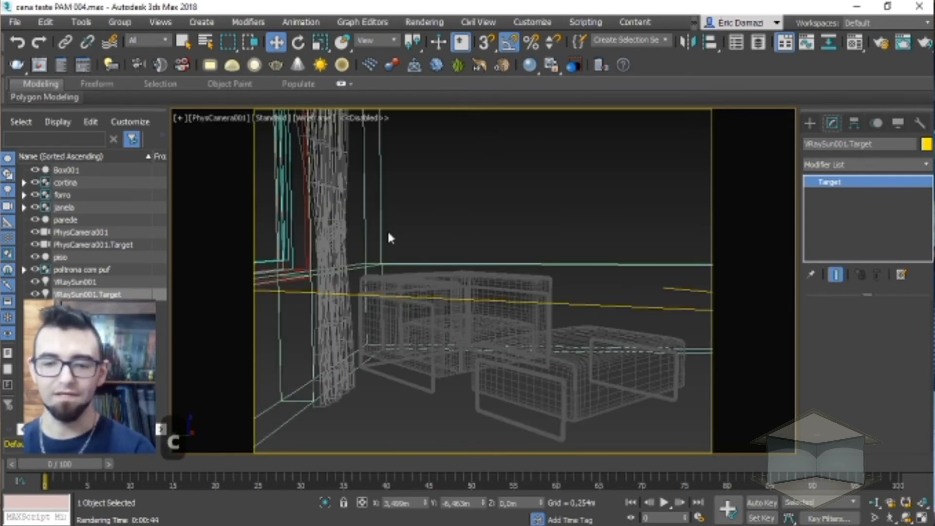
key(F3)
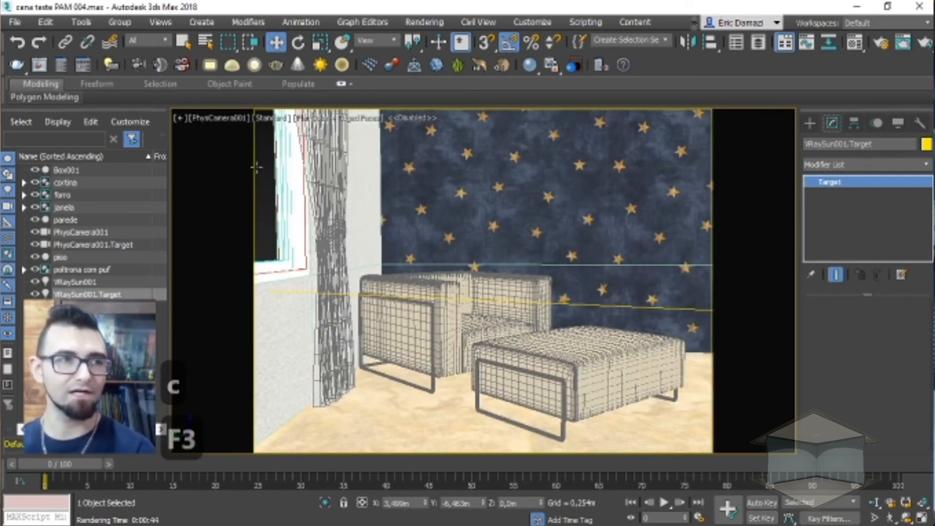
click(83, 65)
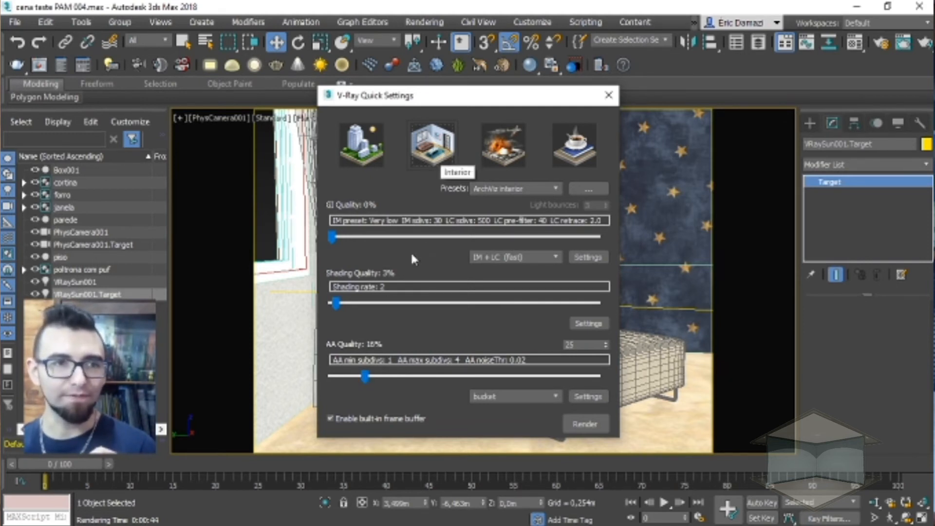
drag(365, 376, 409, 378)
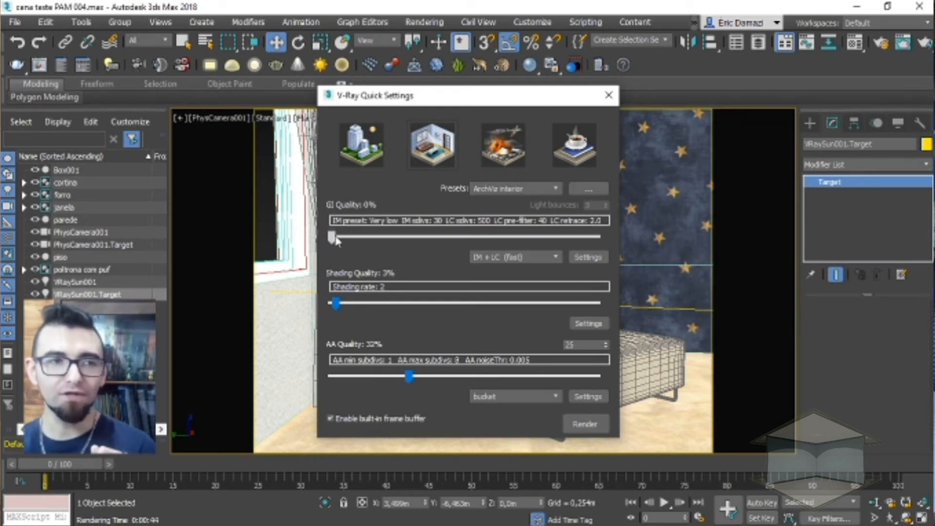
click(585, 424)
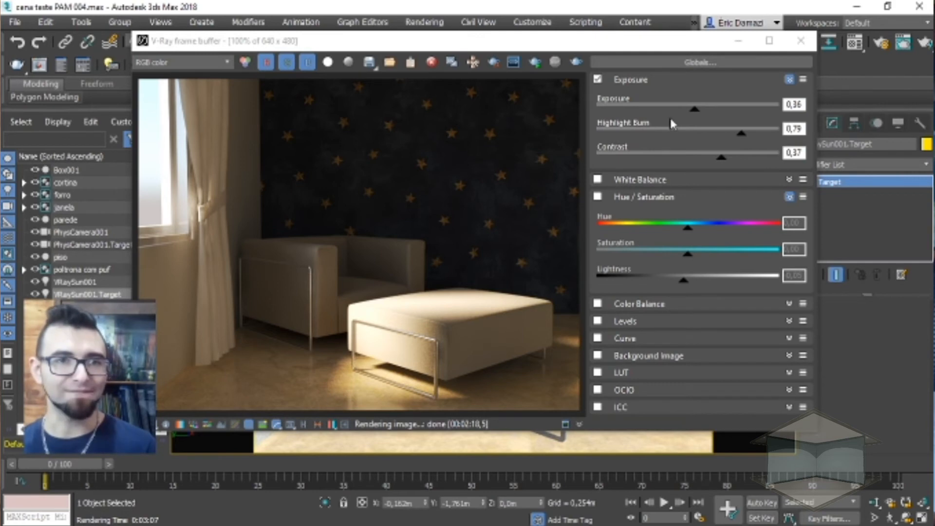
Step: Lower the render's exposure correction to -1.23, then raise it again to brighten the room
drag(694, 112, 666, 115)
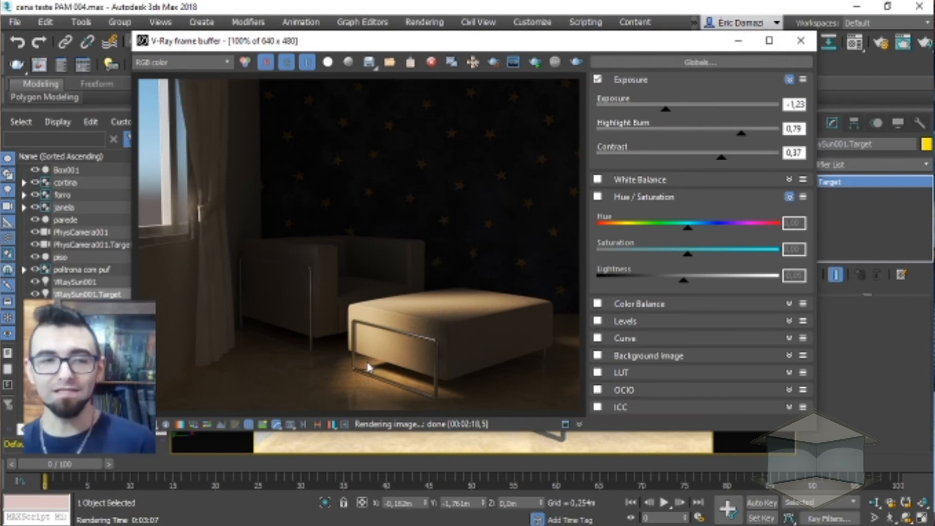
drag(665, 111, 706, 111)
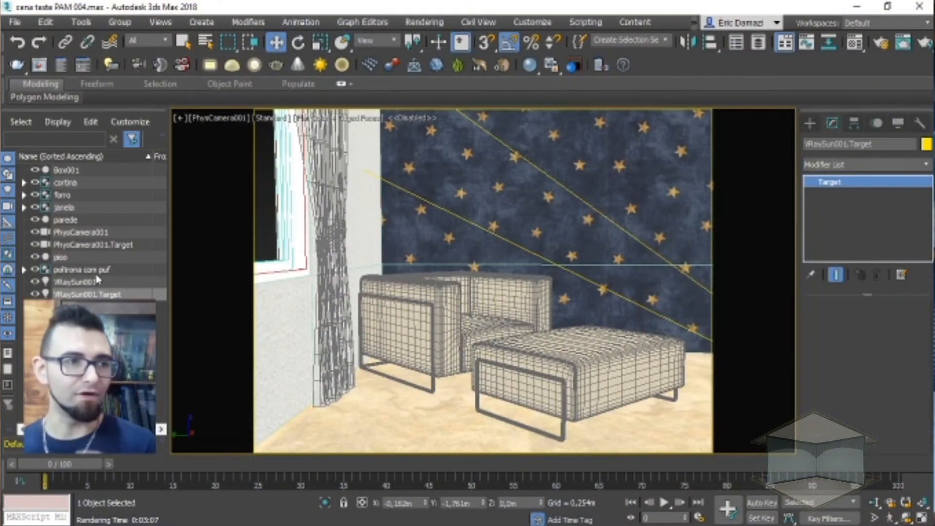
Step: Set the VRaySun's intensity multiplier to 0.01 and its size multiplier to 20
click(97, 281)
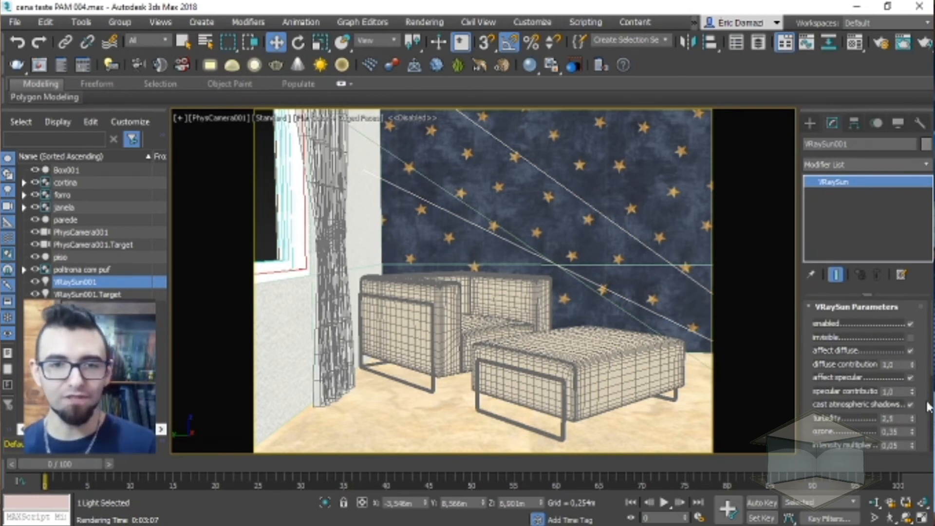
scroll(901, 369, down, 3)
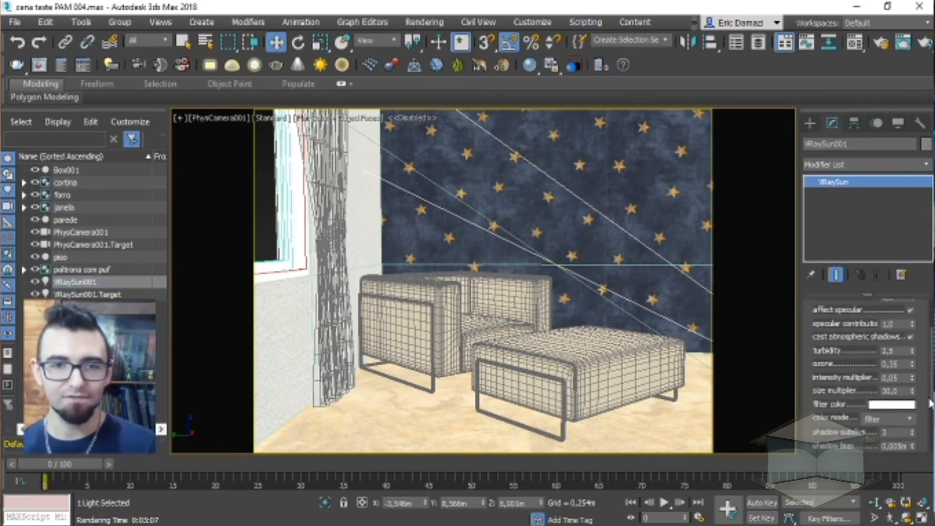
double_click(901, 369)
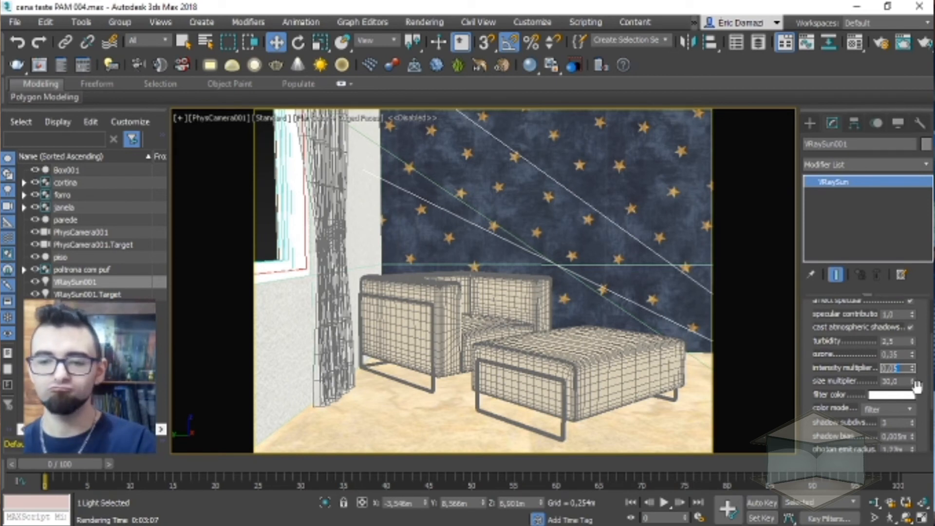
text(1)
double_click(885, 382)
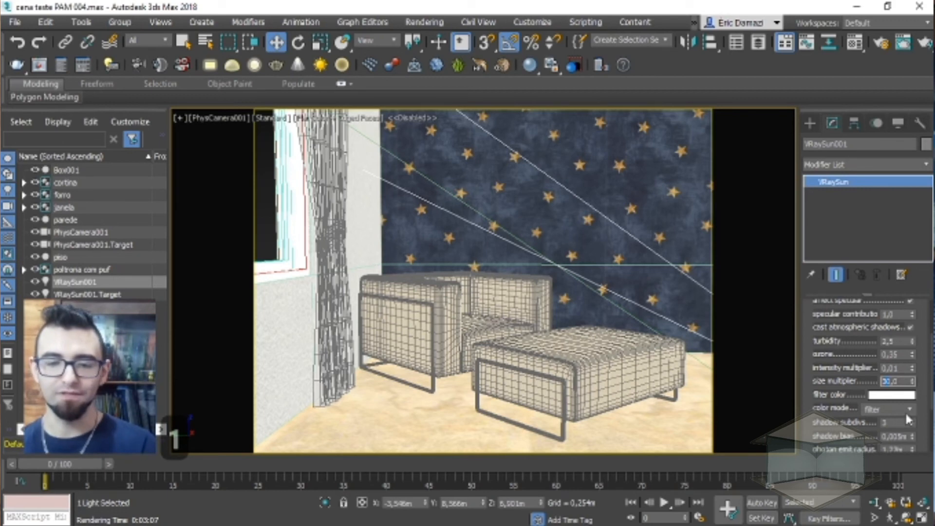
text(2)
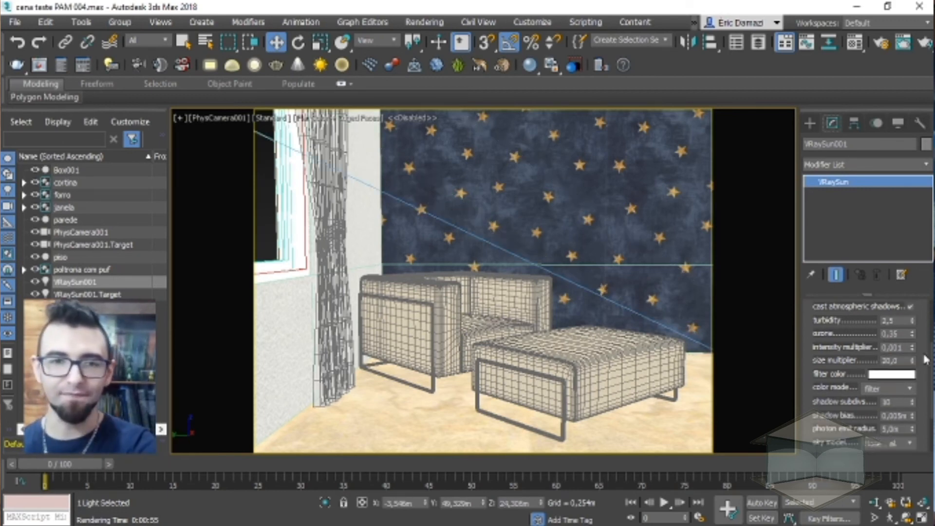
Step: Reduce the VRaySun's size multiplier to 10.4 and move the sun farther from the room, to about Y 121 m, Z 31.5 m
key(p)
scroll(518, 323, down, 5)
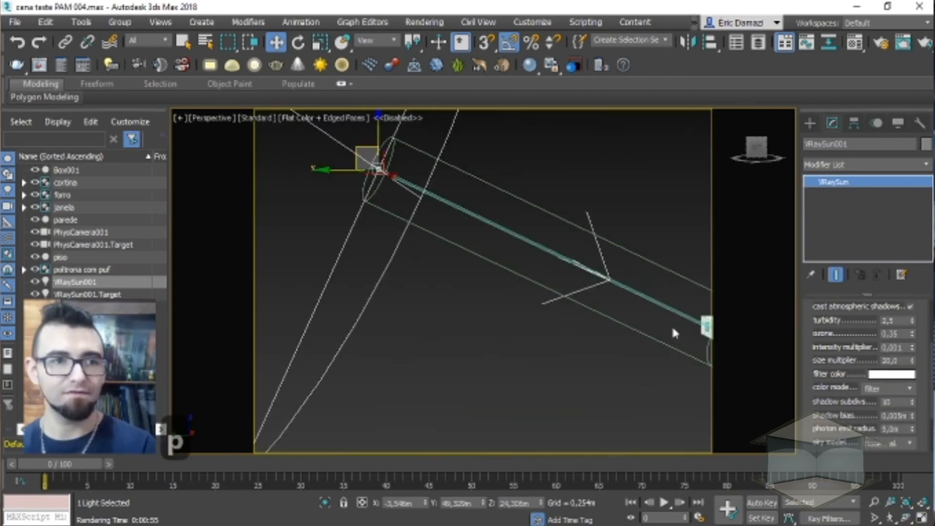
drag(912, 362, 914, 401)
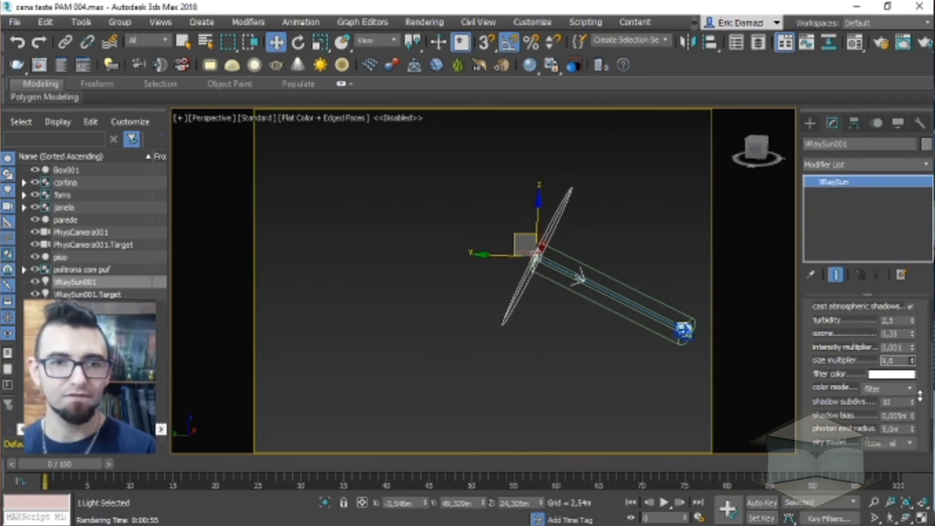
alt+middle_drag(614, 233, 547, 244)
drag(517, 234, 405, 190)
middle_drag(406, 190, 352, 181)
scroll(625, 355, up, 5)
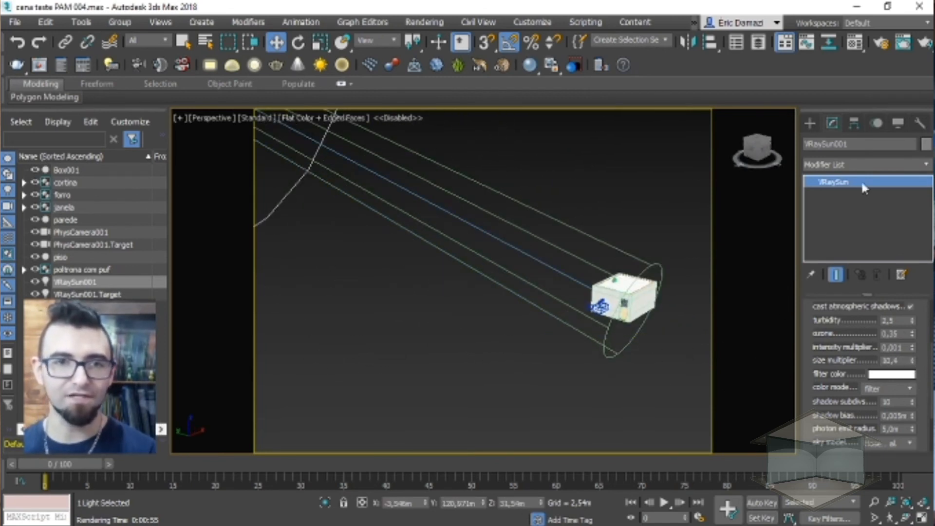
Step: Turn off the VRaySky environment map in the environment settings so it no longer lights the scene
scroll(528, 308, down, 5)
key(8)
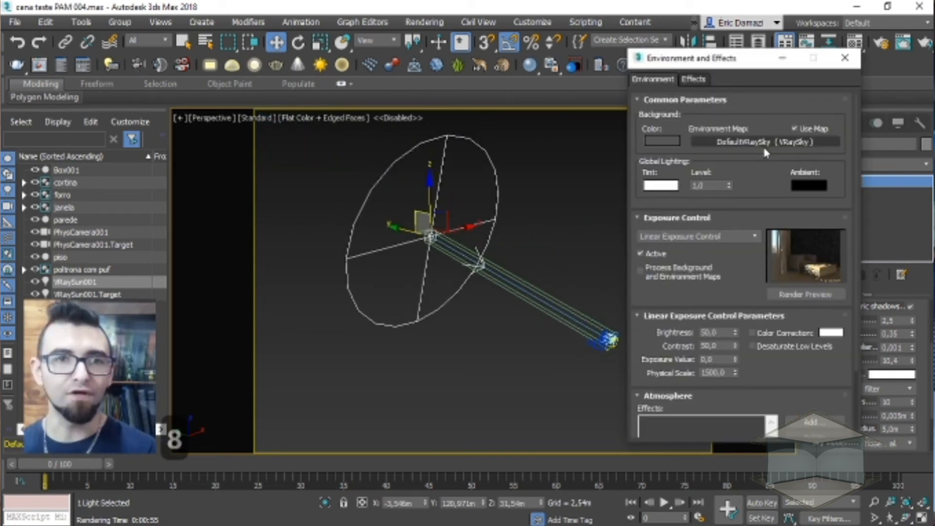
click(795, 129)
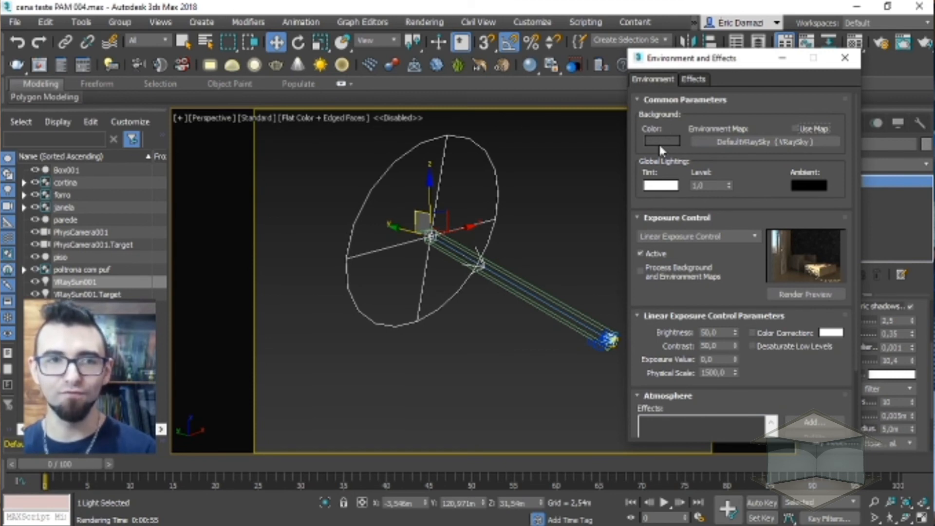
key(c)
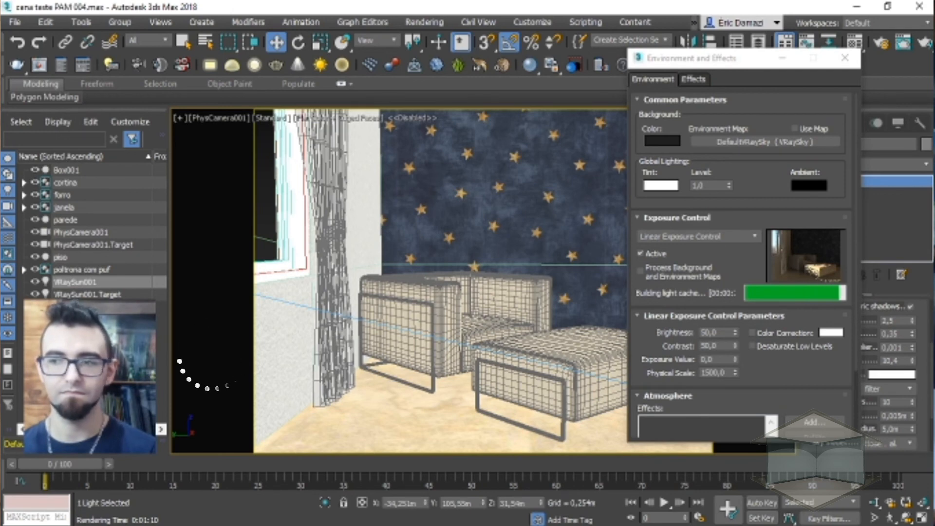
key(p)
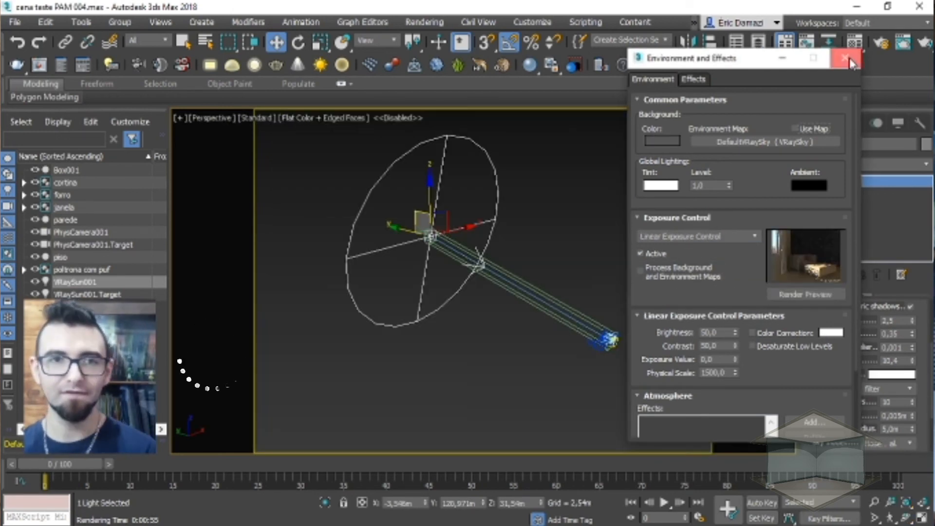
click(845, 58)
Step: Render the armchair scene from PhysCamera001 and set the render's exposure correction to -0.36
key(c)
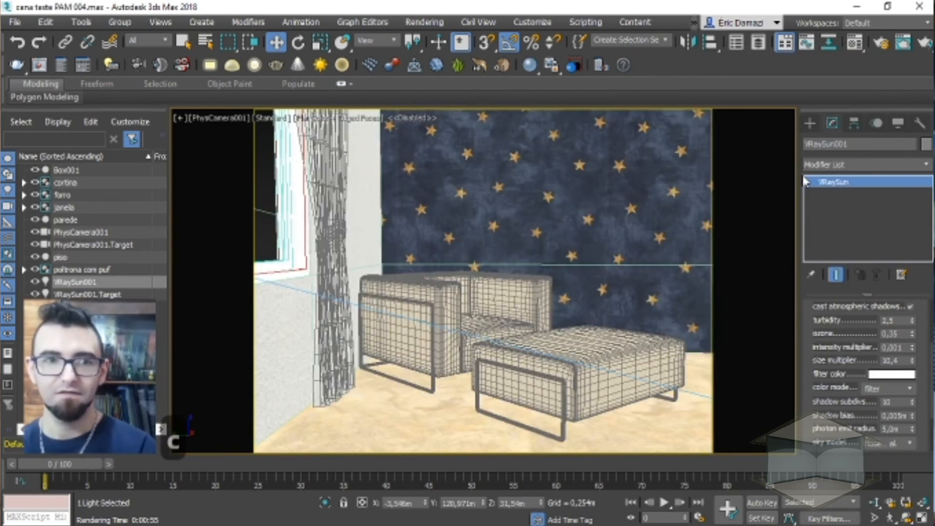
key(shift+q)
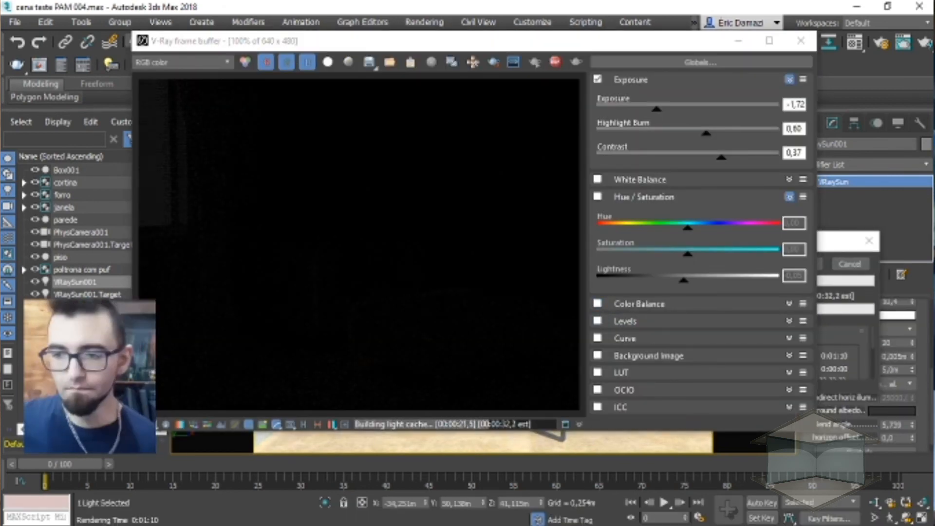
mouse_move(656, 108)
mouse_down()
mouse_move(665, 117)
mouse_move(649, 117)
mouse_up()
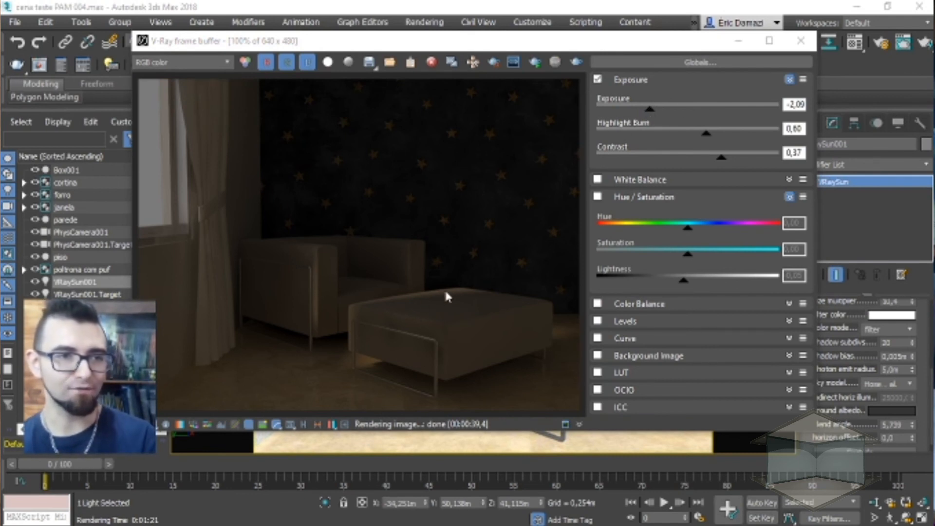
click(648, 108)
drag(656, 114, 683, 114)
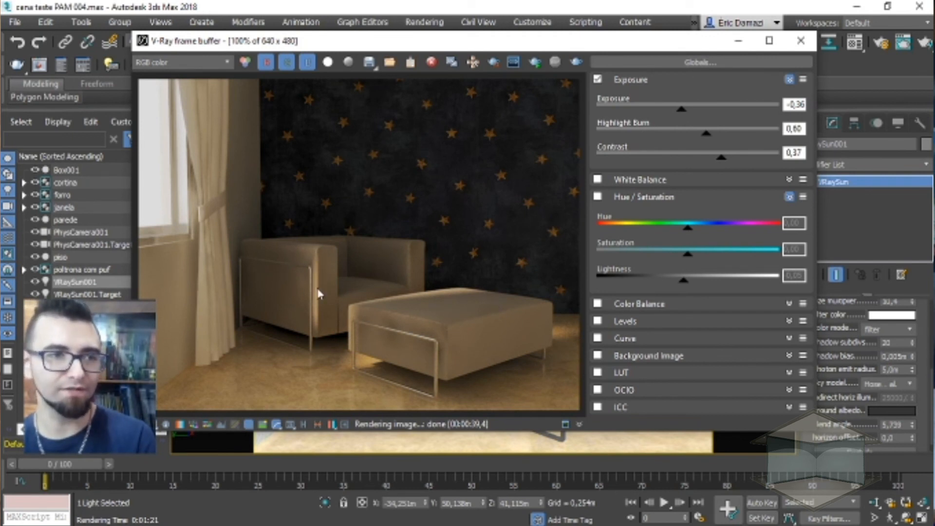
Step: Lower the render's highlight burn to 0.47 and raise its exposure to -0.06
scroll(318, 293, up, 3)
scroll(370, 249, down, 1)
scroll(370, 292, down, 2)
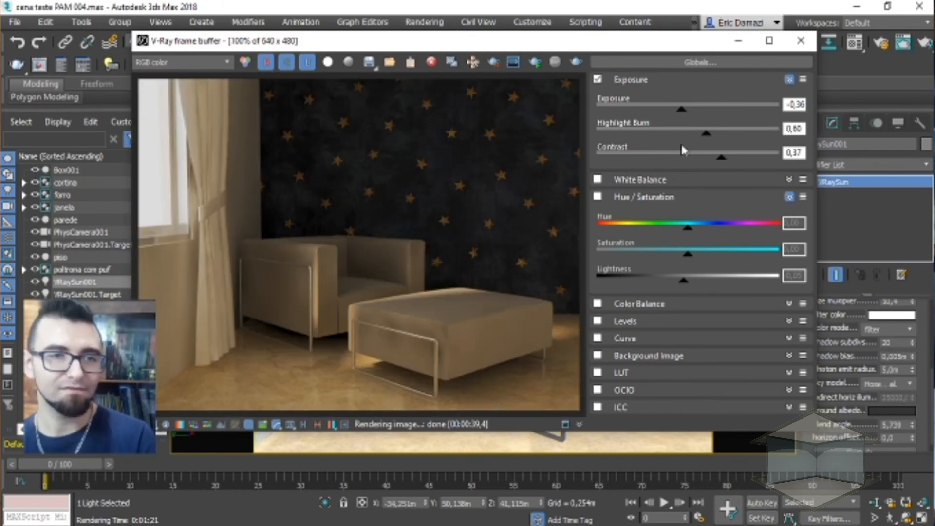
mouse_move(706, 133)
mouse_down()
mouse_move(757, 137)
mouse_move(702, 138)
mouse_move(687, 110)
mouse_move(682, 139)
mouse_up()
drag(721, 157, 708, 161)
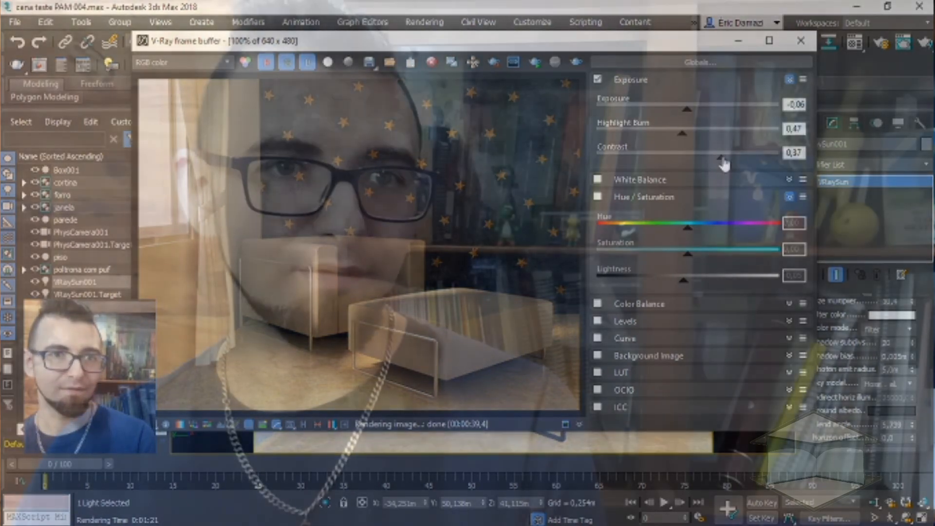